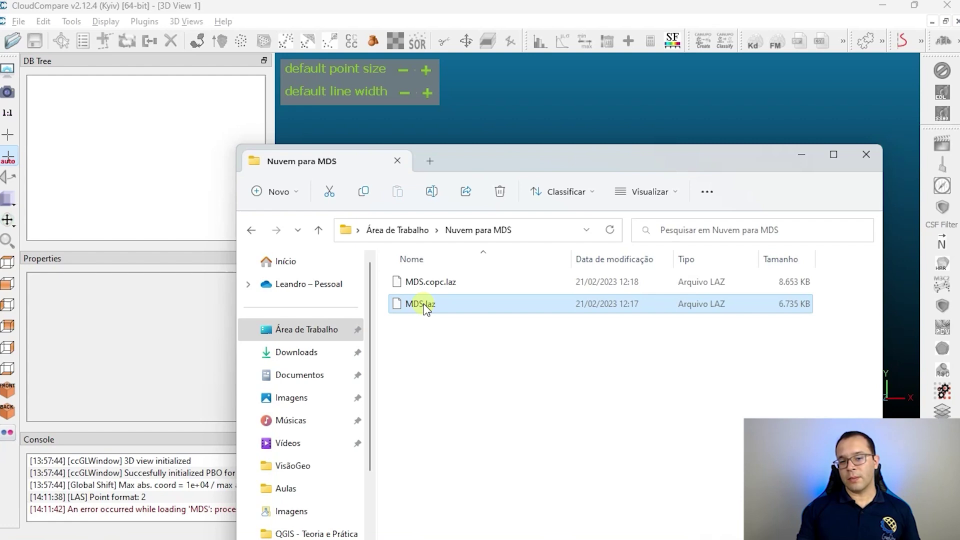
Load MDS.laz from the Nuvem para MDS folder with the default LAS fields and the suggested global shift.
drag(444, 306, 556, 105)
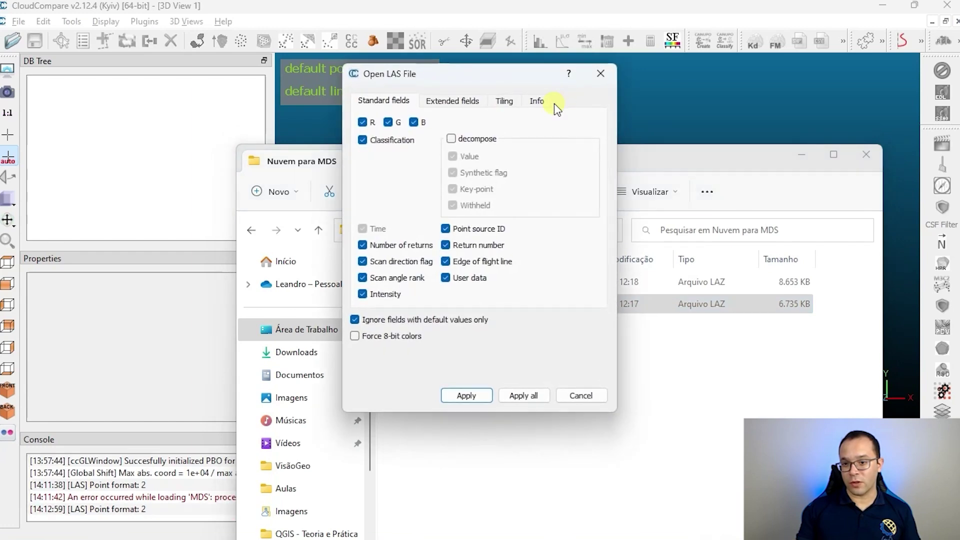
click(802, 154)
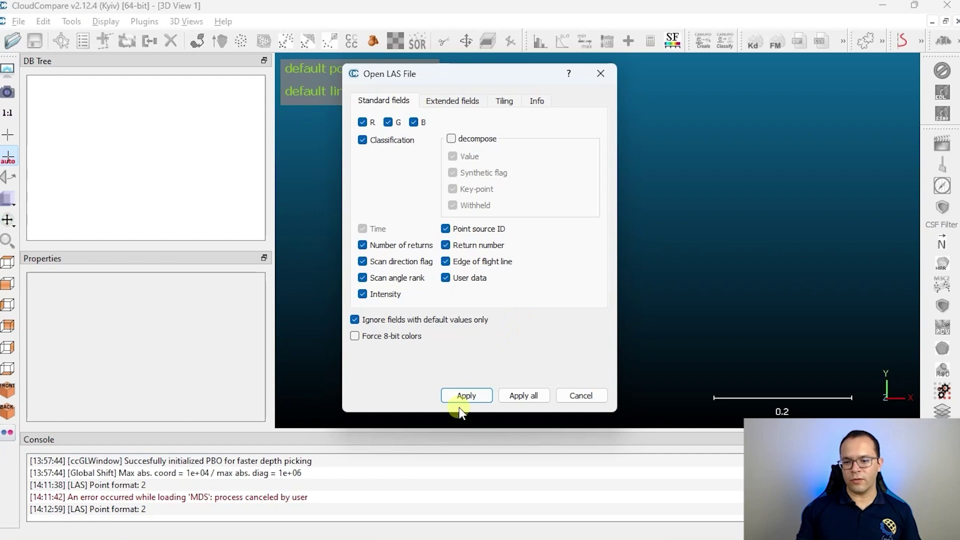
click(466, 395)
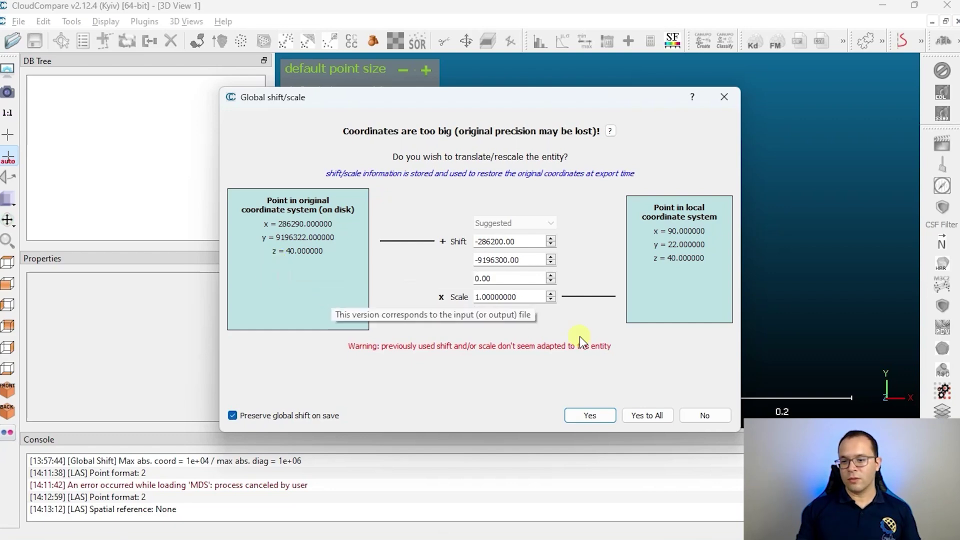
click(590, 416)
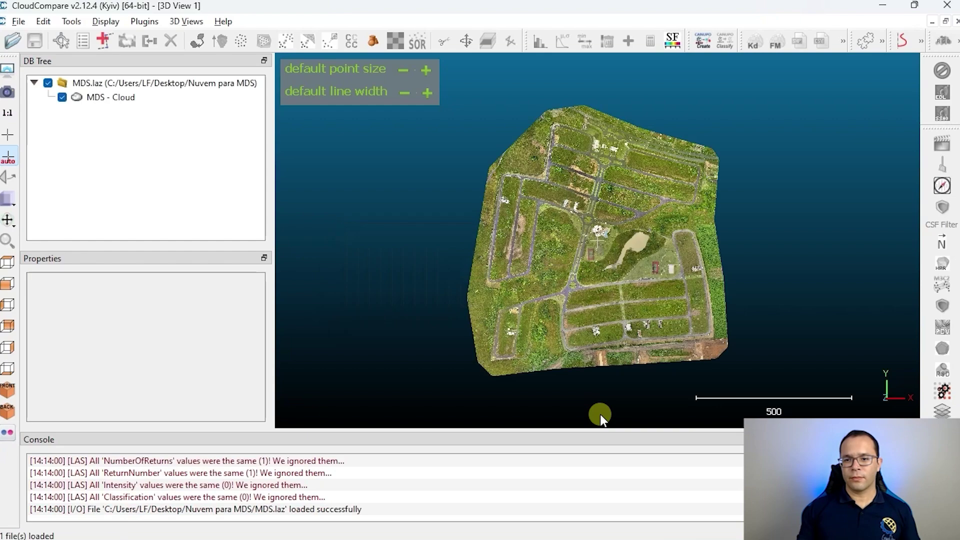
Examine the RGB point cloud from several angles, including its point density around the house and sports courts.
drag(603, 361, 603, 280)
scroll(607, 262, up, 2)
scroll(602, 278, up, 1)
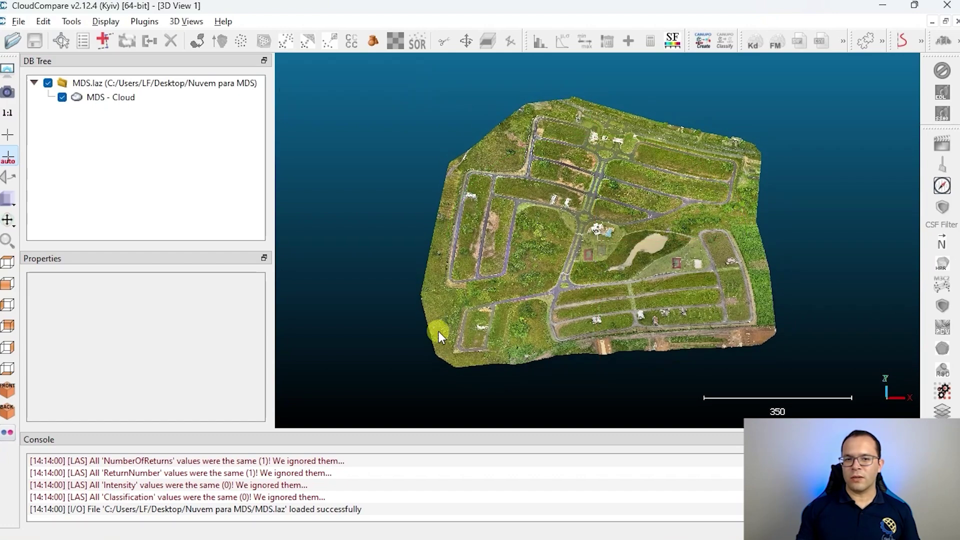
click(110, 98)
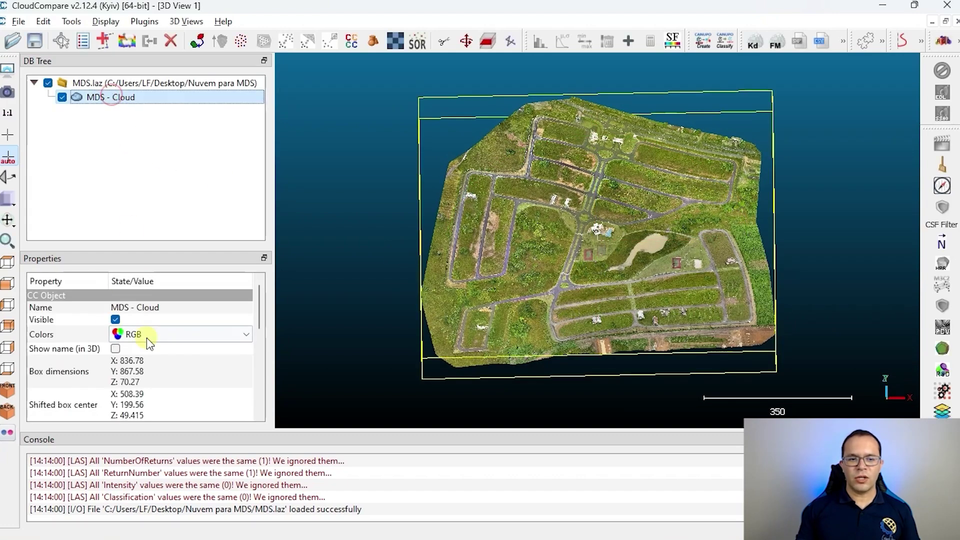
scroll(583, 286, up, 6)
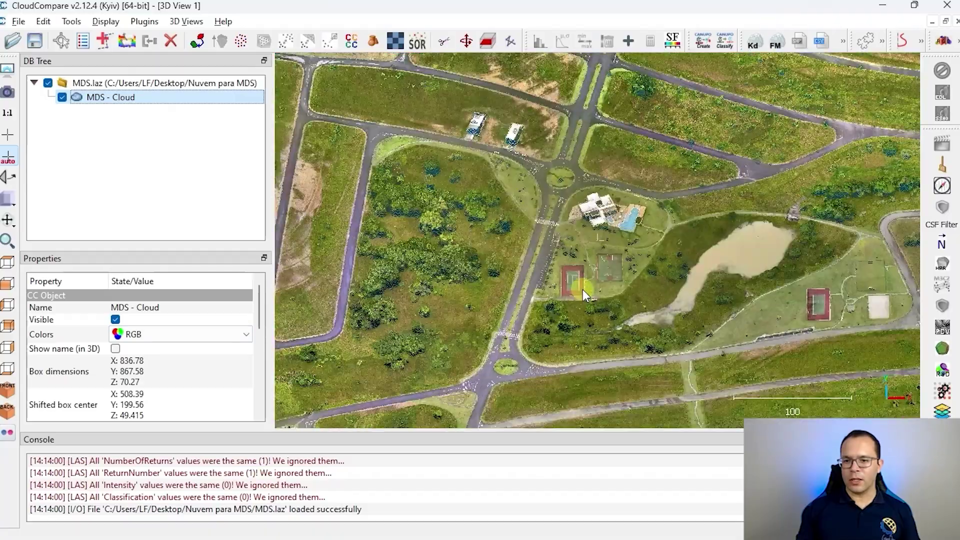
scroll(582, 293, up, 4)
mouse_move(579, 301)
mouse_down()
mouse_move(579, 325)
mouse_move(583, 304)
mouse_up()
scroll(584, 325, down, 5)
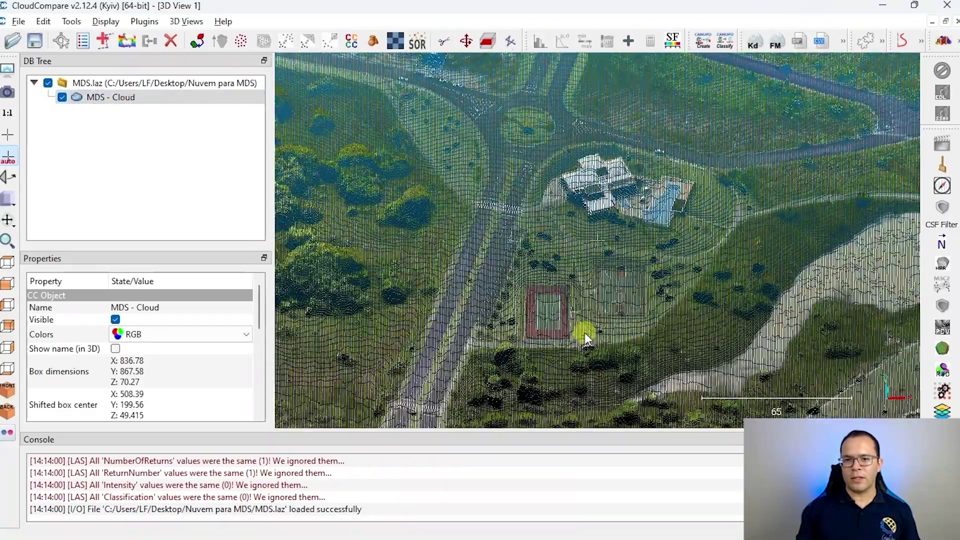
scroll(595, 333, down, 6)
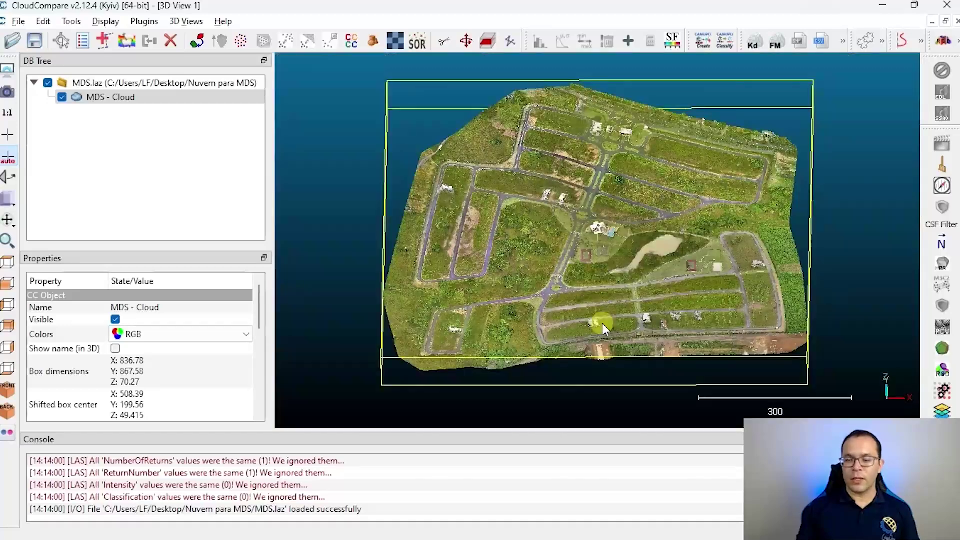
drag(602, 323, 588, 338)
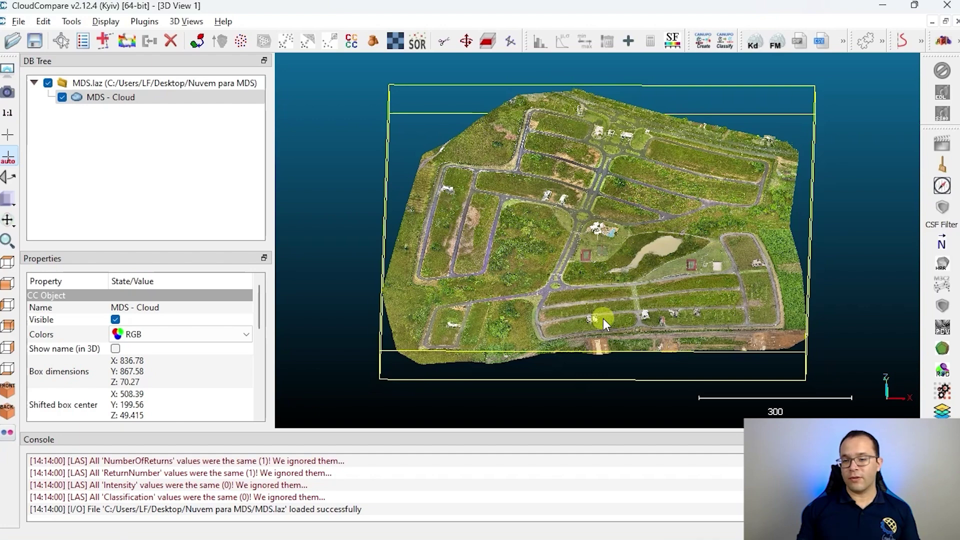
drag(603, 319, 612, 298)
scroll(554, 174, up, 2)
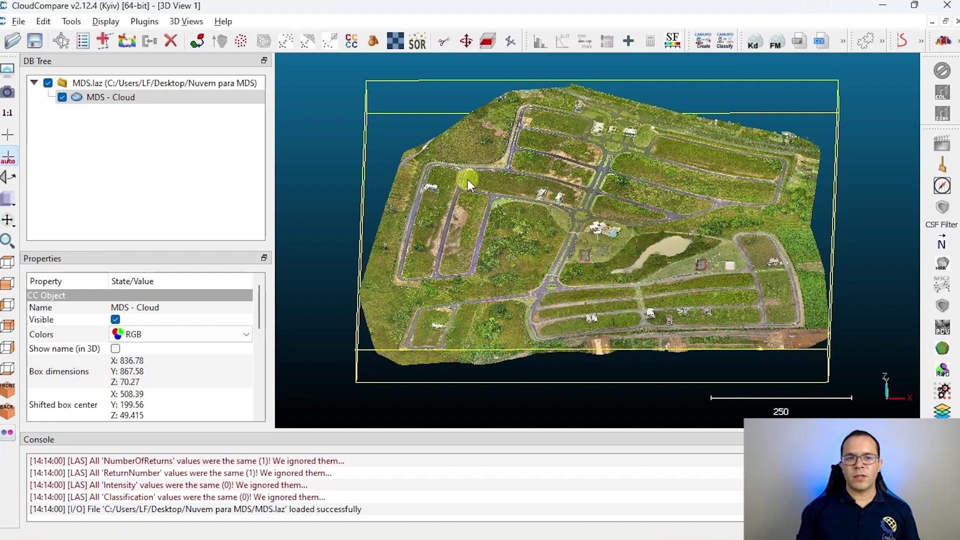
Colour the MDS cloud by height using the default colour ramp in the Z direction.
click(119, 100)
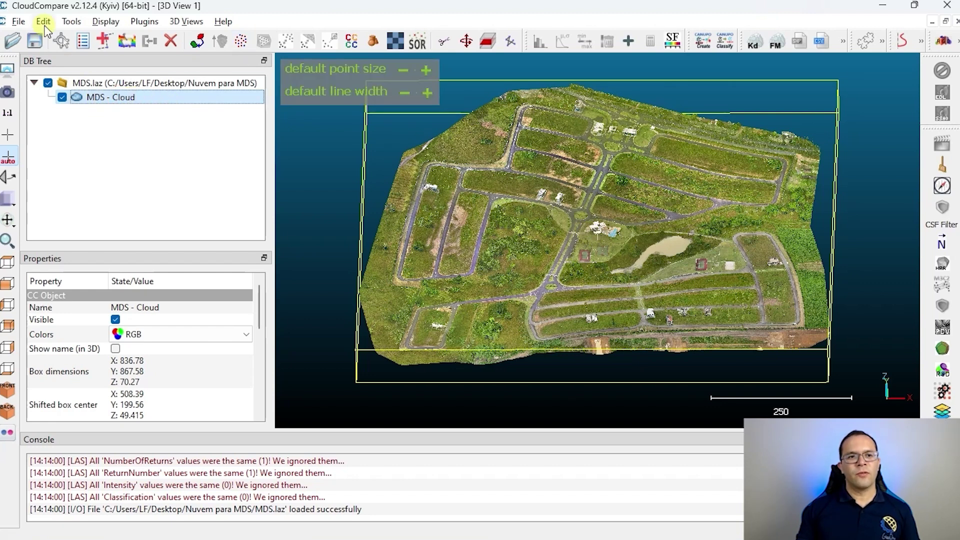
click(43, 22)
mouse_move(69, 42)
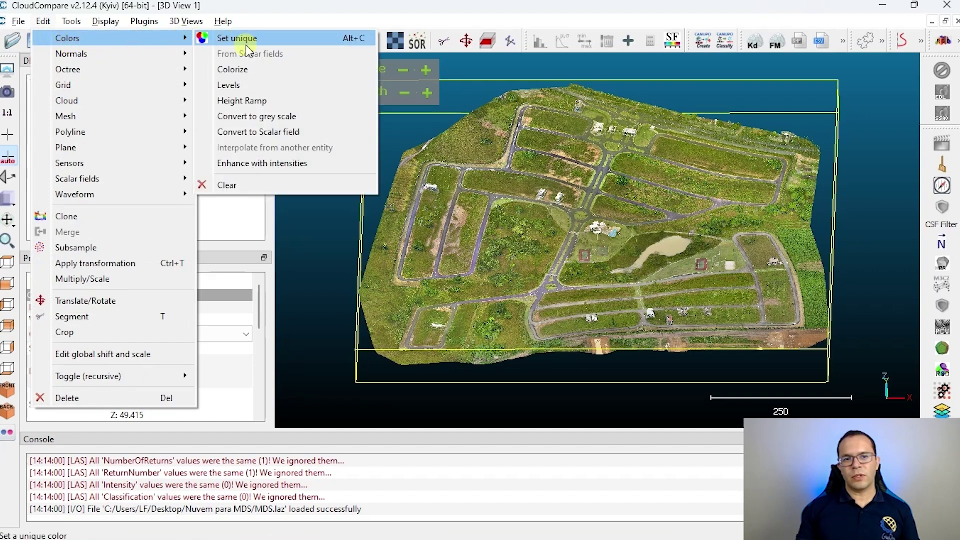
click(252, 102)
drag(447, 170, 455, 150)
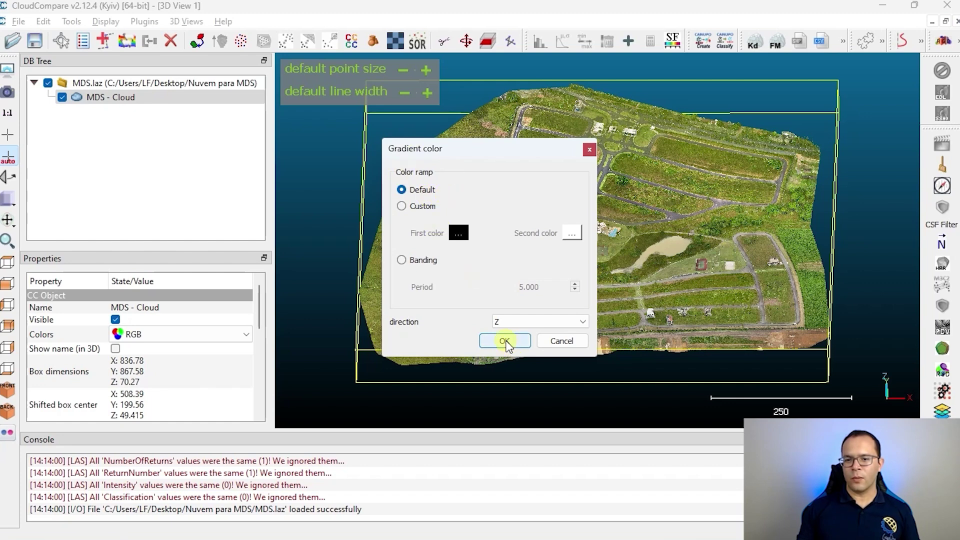
click(505, 342)
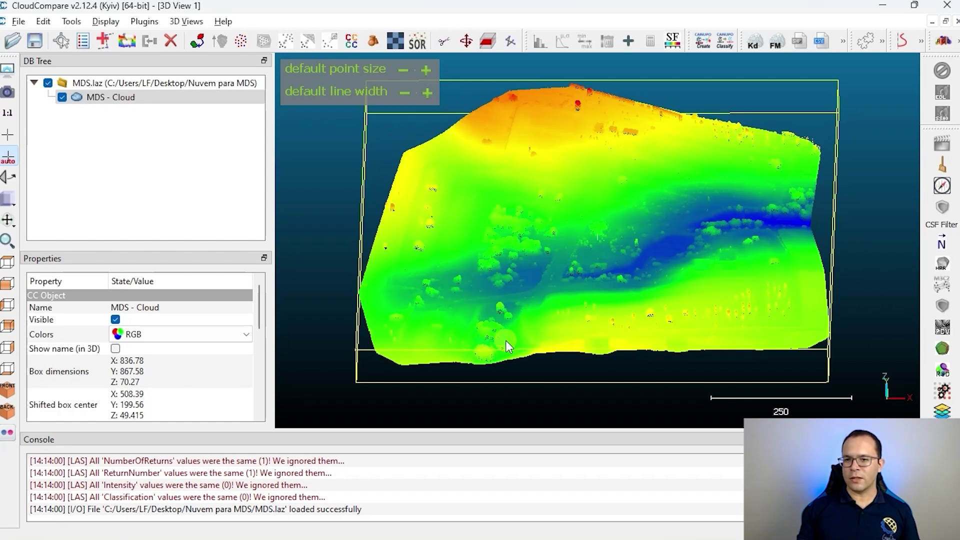
Examine the high and low areas of the height-coloured cloud from several oblique angles.
click(625, 296)
drag(586, 295, 614, 254)
scroll(613, 254, up, 2)
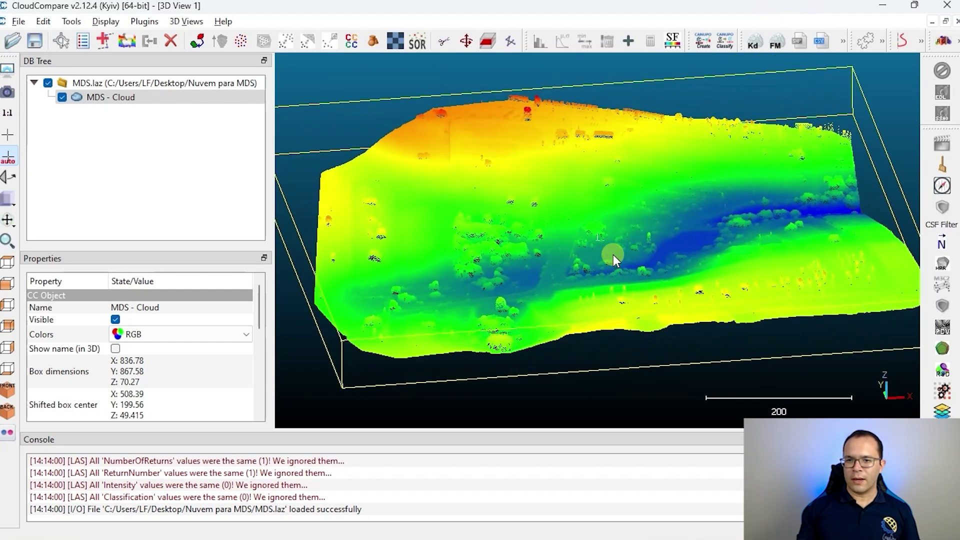
drag(540, 294, 533, 282)
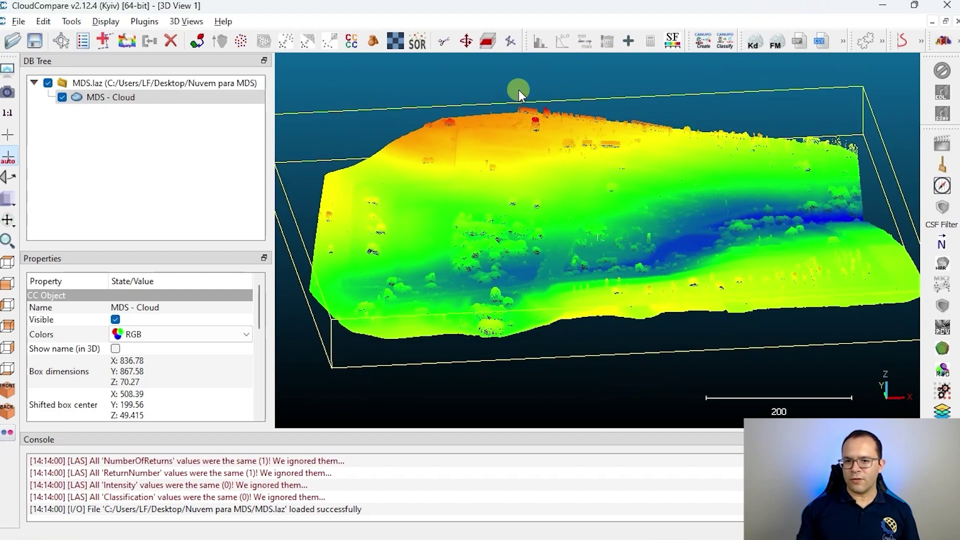
mouse_move(642, 314)
mouse_down()
mouse_move(618, 308)
mouse_move(643, 305)
mouse_move(630, 325)
mouse_up()
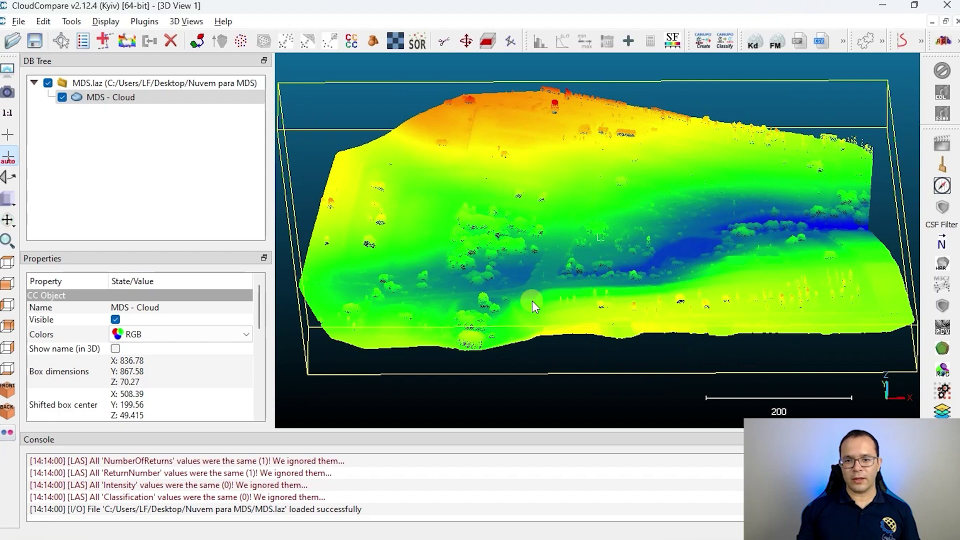
mouse_move(547, 290)
mouse_down()
mouse_move(550, 303)
mouse_move(546, 288)
mouse_up()
scroll(546, 288, down, 4)
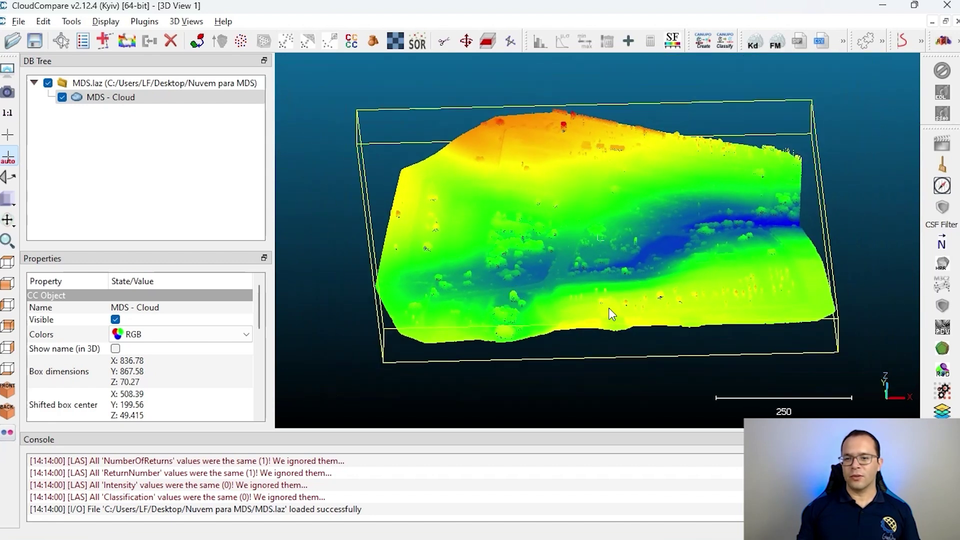
drag(609, 308, 597, 320)
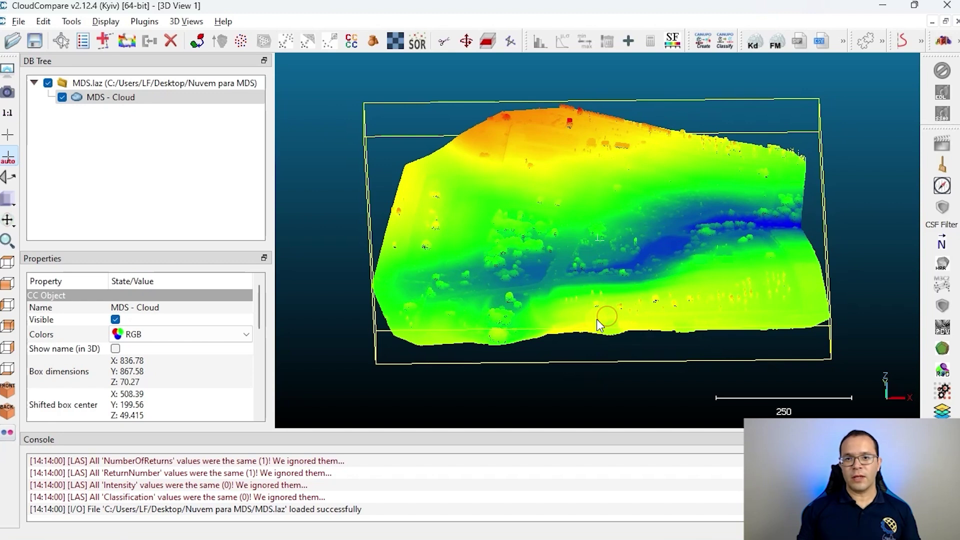
Start the Rasterize tool on the MDS cloud.
mouse_move(398, 53)
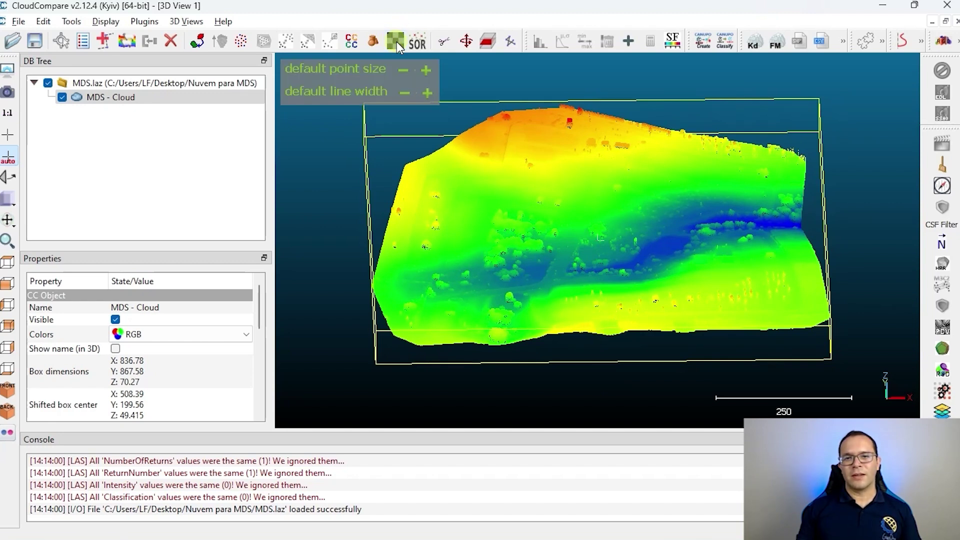
click(396, 41)
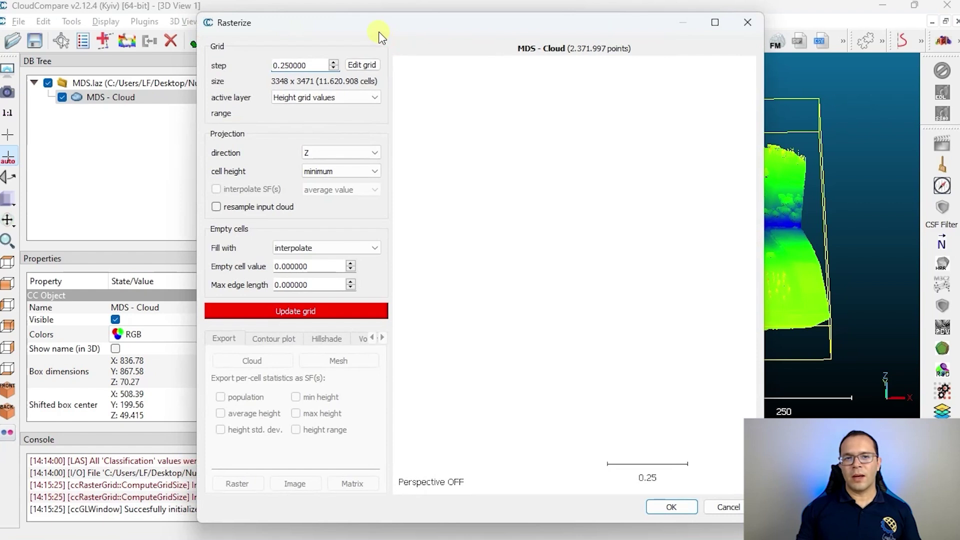
drag(380, 31, 418, 31)
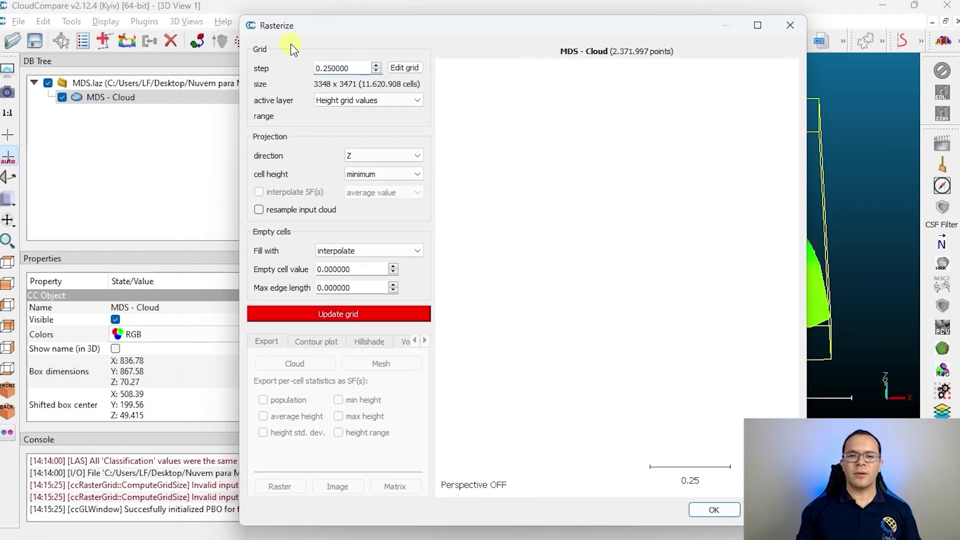
Try grid steps of 1 and 2 for the raster to compare the resulting grid sizes.
drag(353, 68, 309, 65)
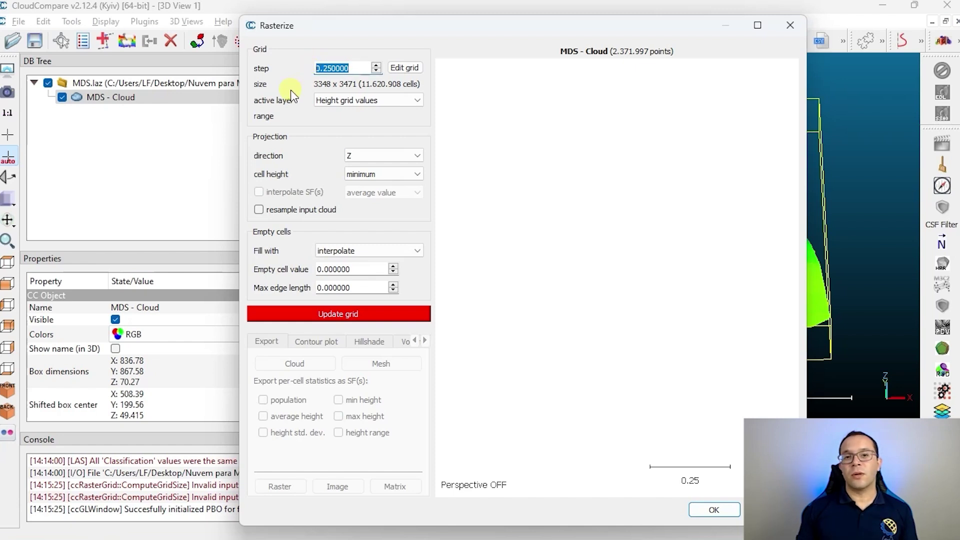
text(1)
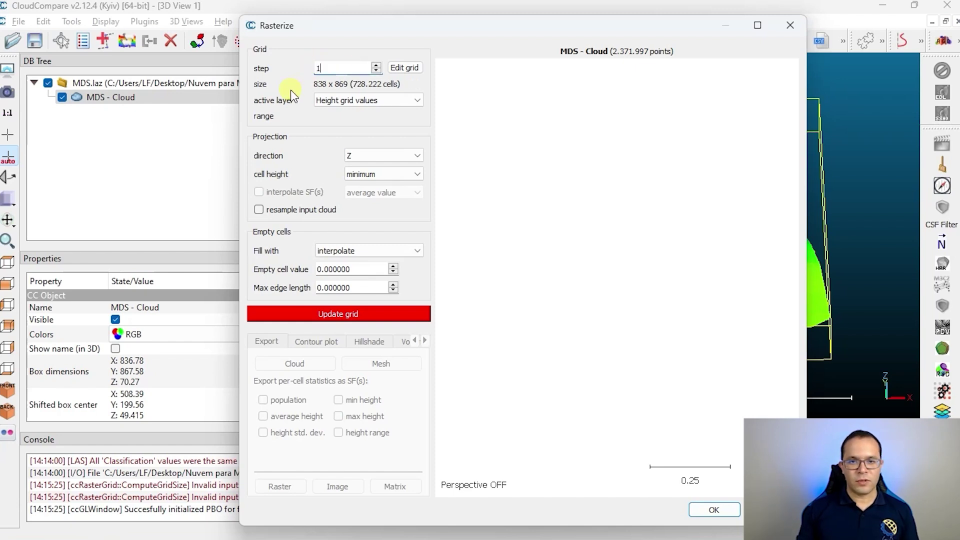
click(315, 68)
text(2)
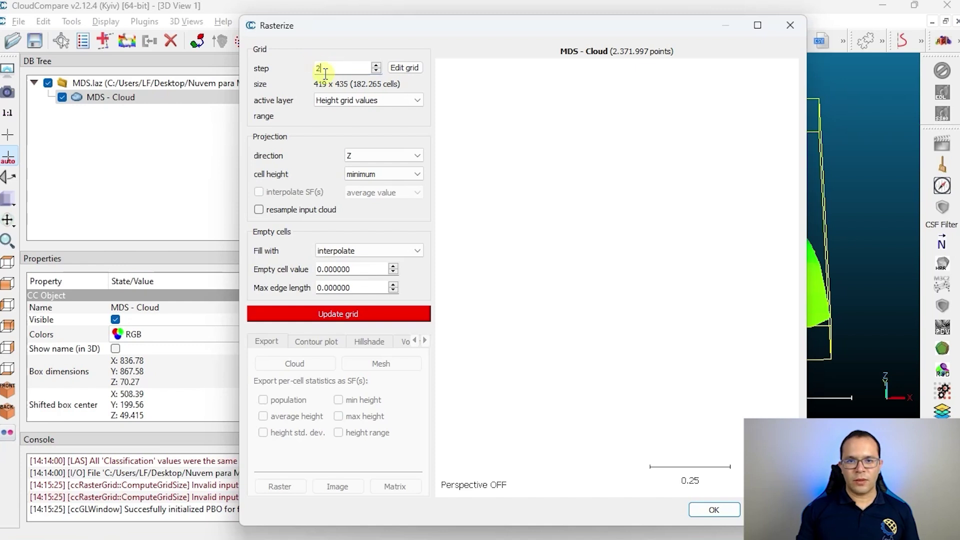
Set the raster grid step to 0.25, using a point as the decimal separator.
click(302, 76)
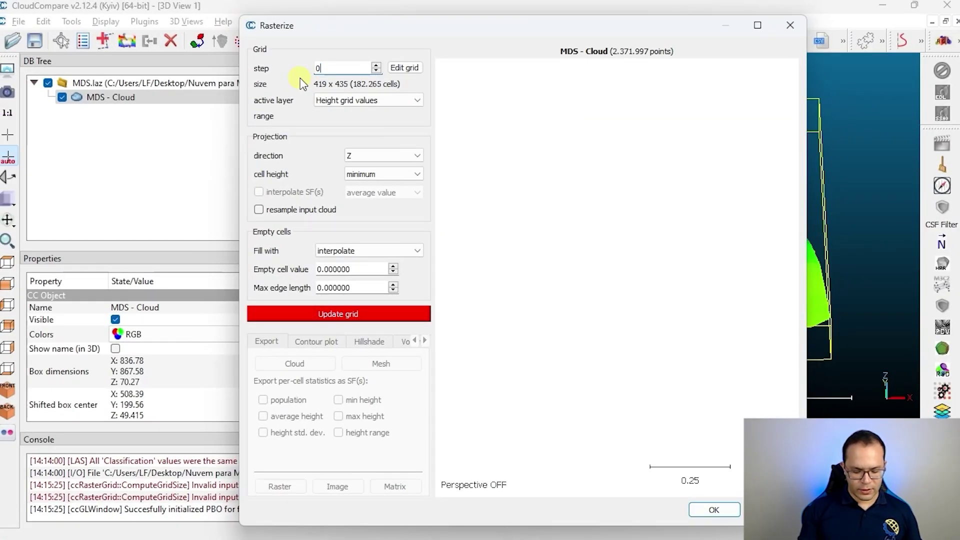
text(25)
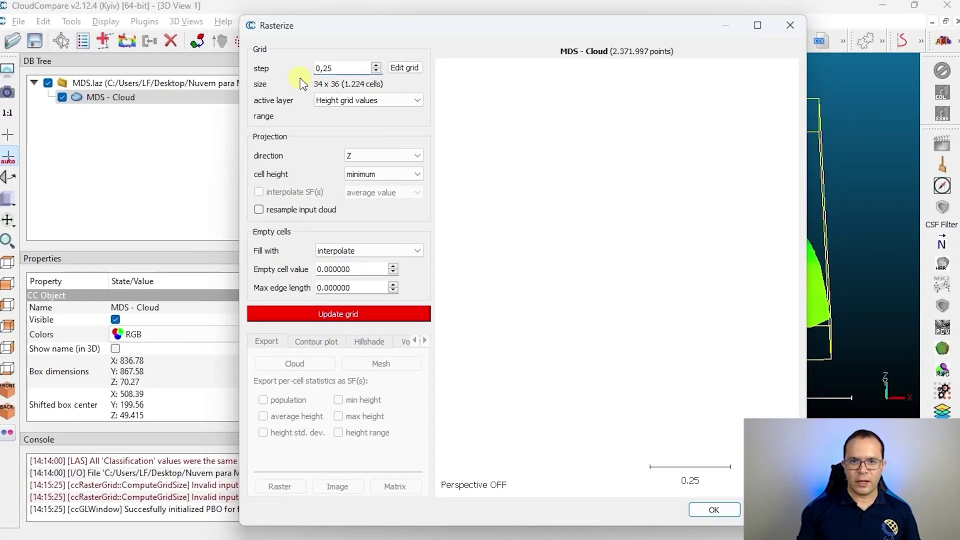
click(323, 67)
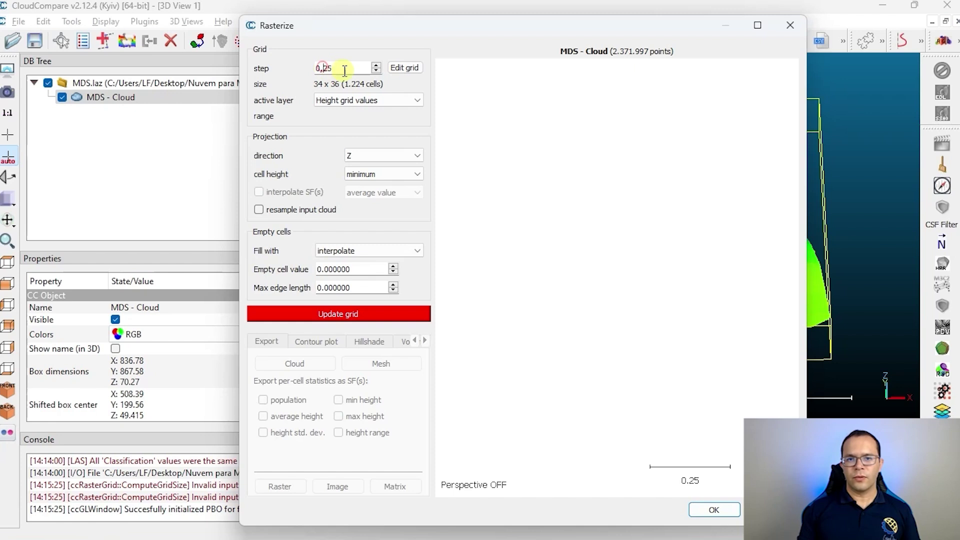
key(BackSpace)
text(.)
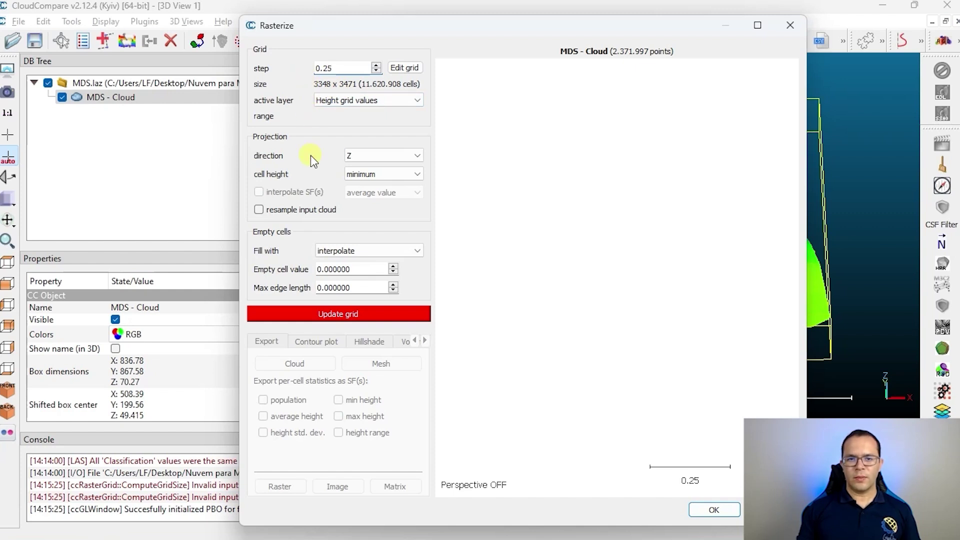
Set the raster's projection direction to Z and its cell height to maximum.
click(420, 157)
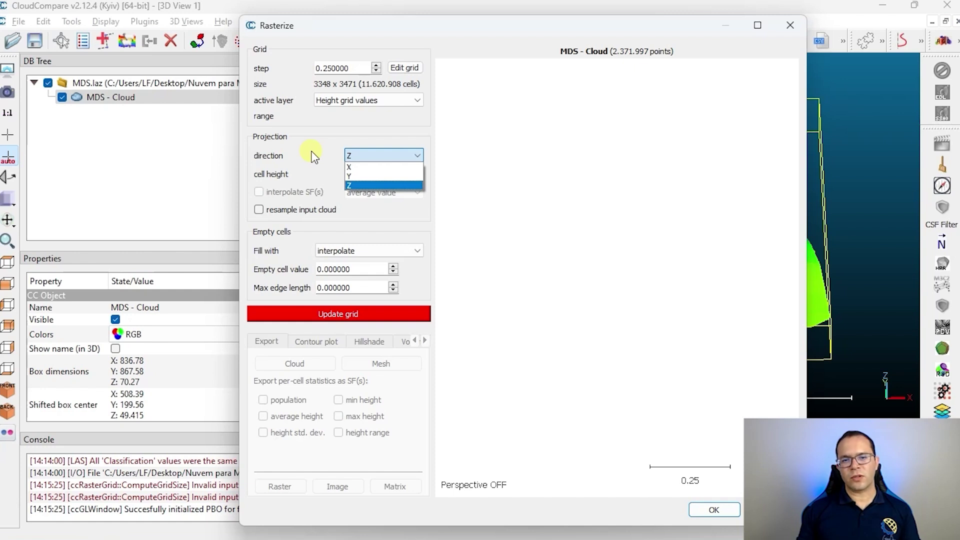
click(365, 184)
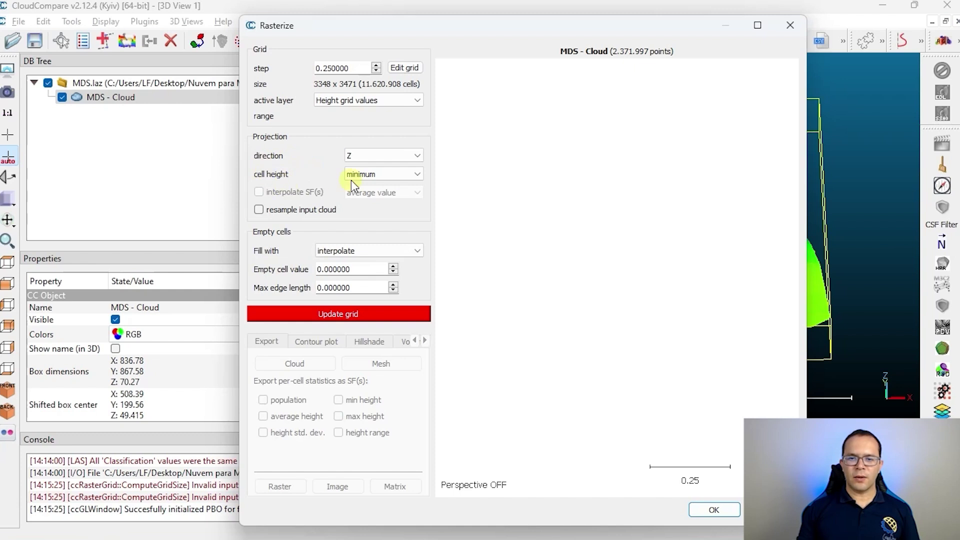
click(413, 175)
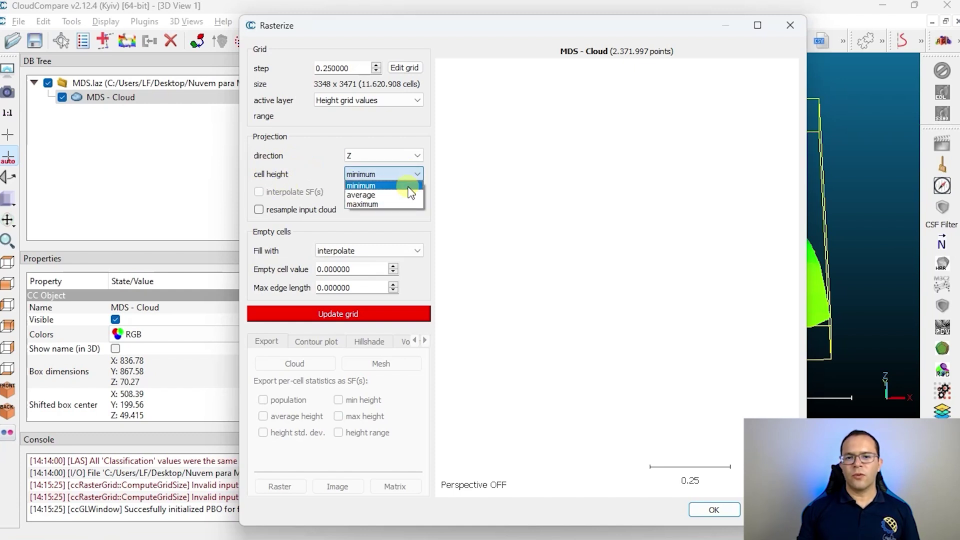
click(380, 204)
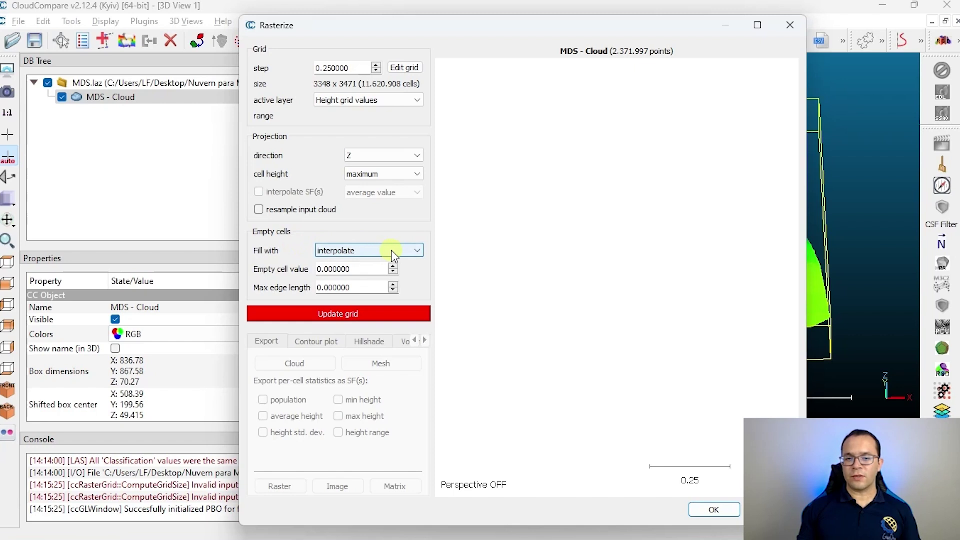
Set the raster's empty cells to be filled by interpolation.
click(412, 251)
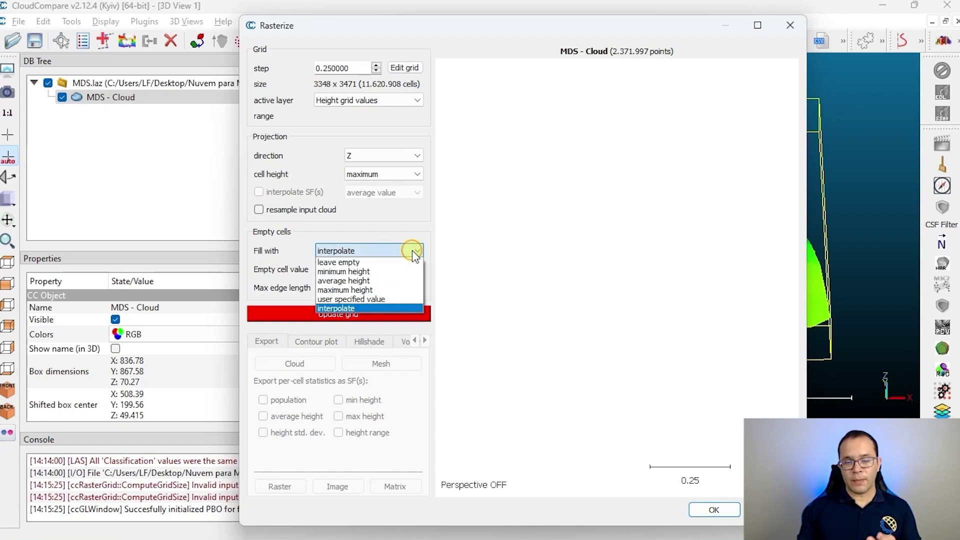
click(361, 261)
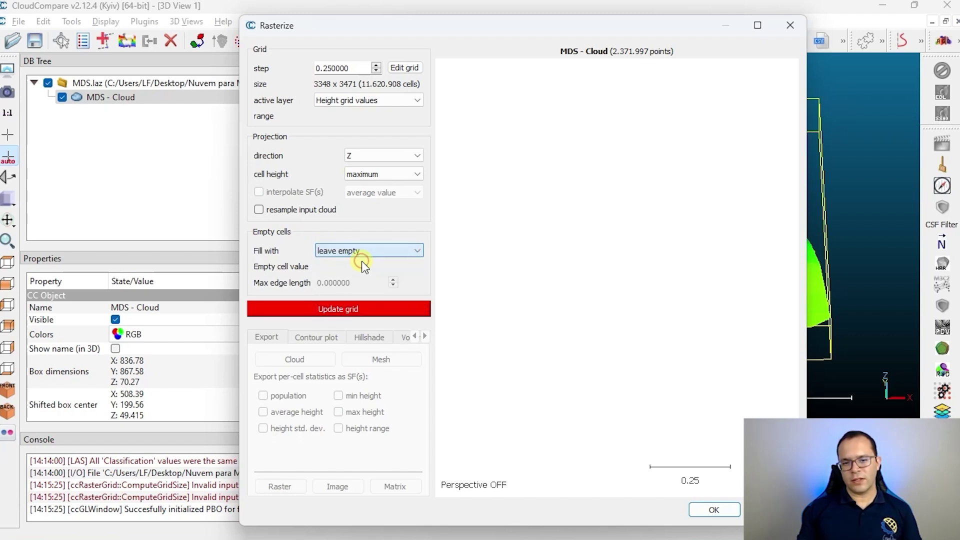
click(392, 248)
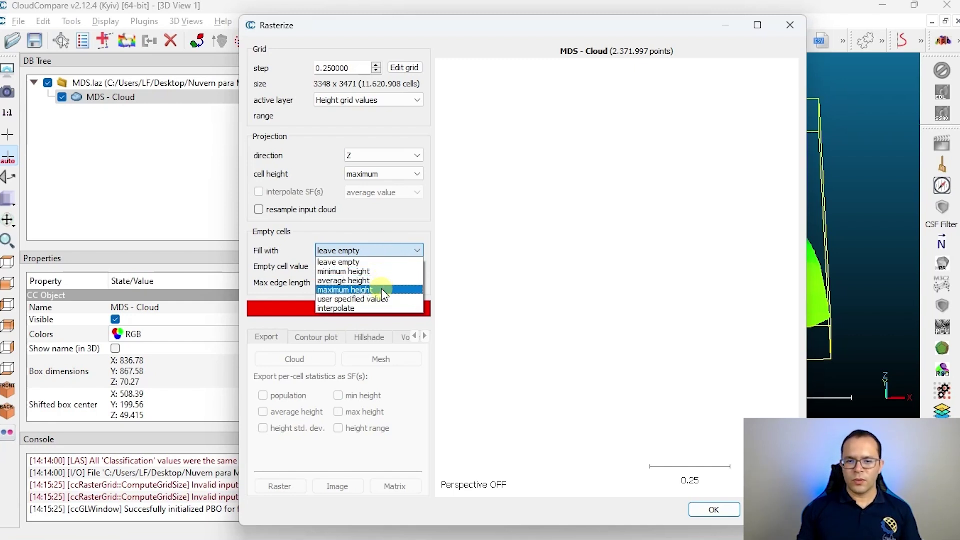
click(353, 309)
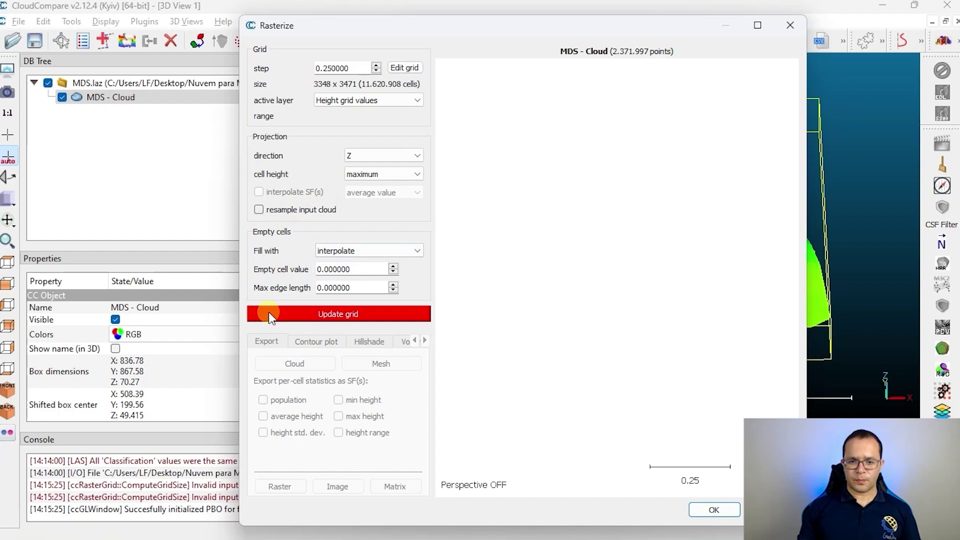
Update the raster grid with the current settings, proceeding despite the large grid size.
click(352, 316)
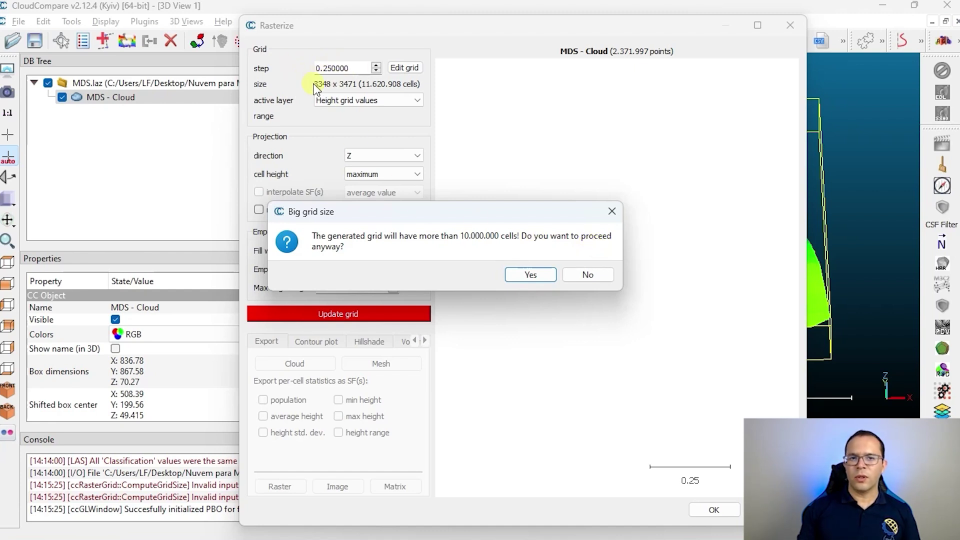
click(531, 275)
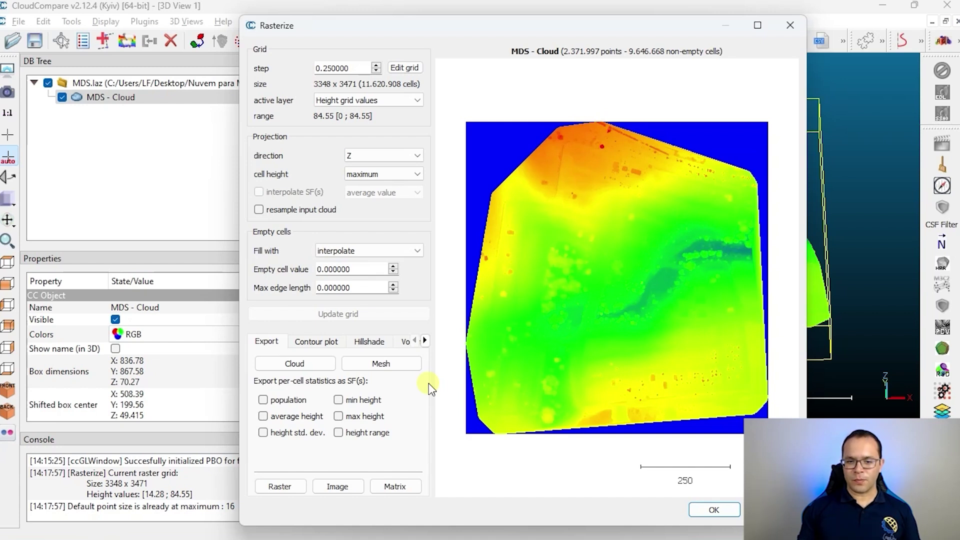
mouse_move(531, 123)
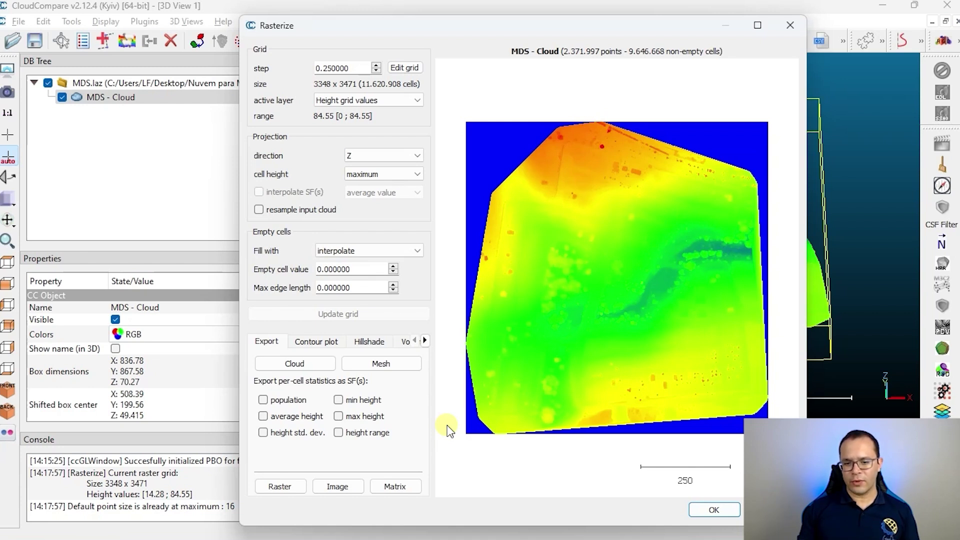
Export the grid as a raster containing only heights, choosing the Nuvem para MDS folder on the desktop as its destination.
click(282, 488)
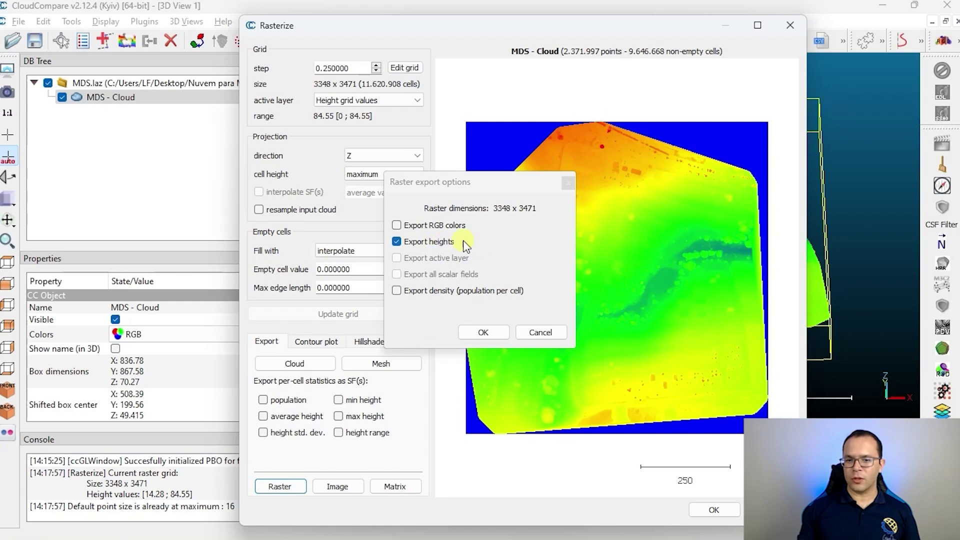
click(496, 334)
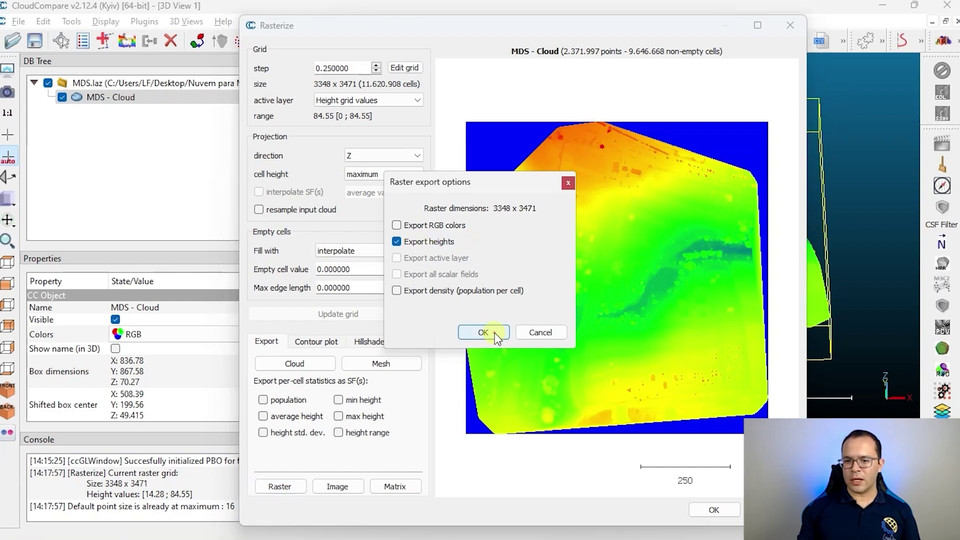
click(494, 332)
click(419, 175)
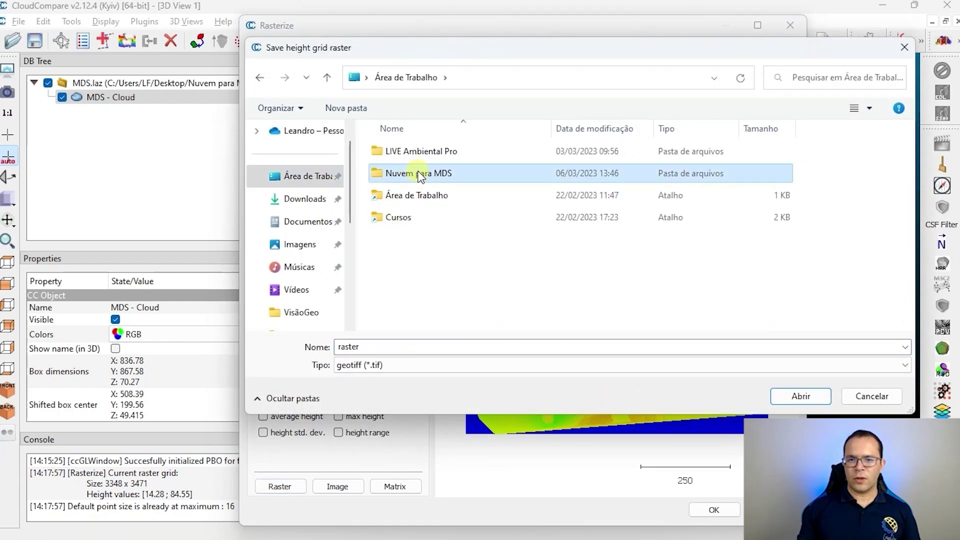
double_click(419, 175)
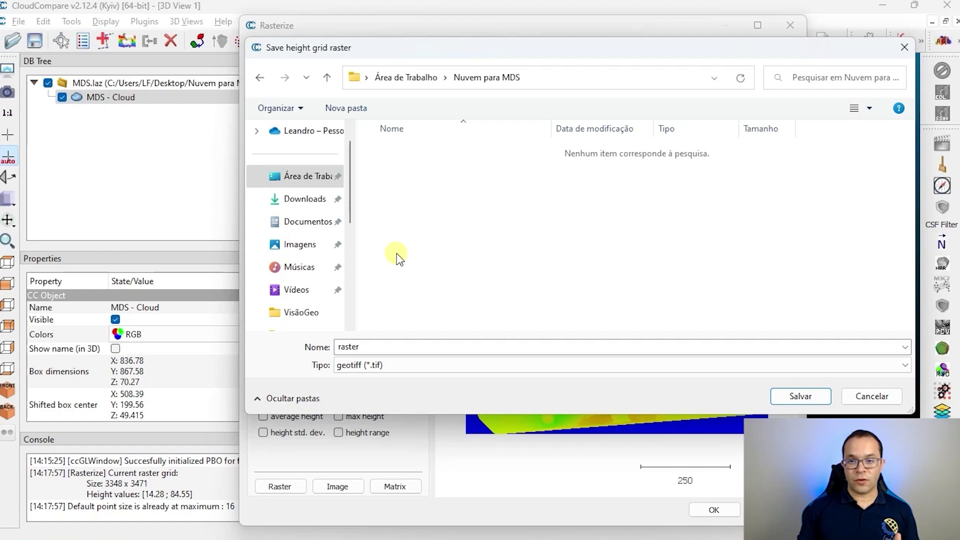
Save the height raster as a GeoTIFF named MDS and close the Rasterize tool.
double_click(384, 346)
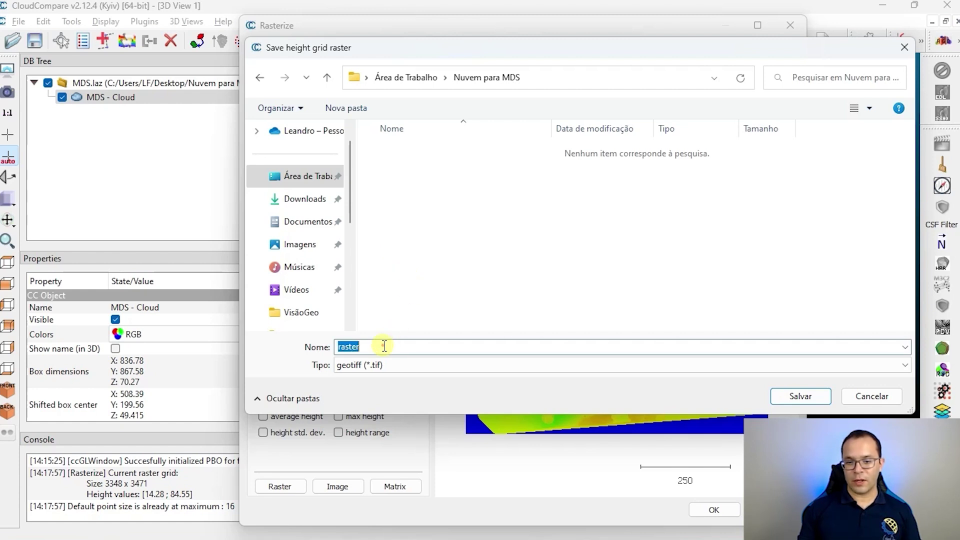
text(md)
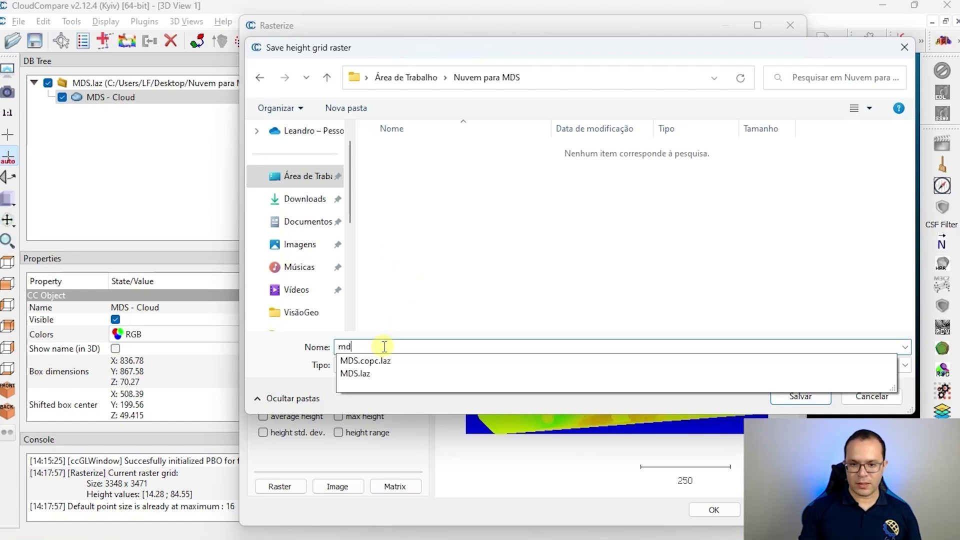
key(BackSpace)
key(BackSpace)
text(MDS)
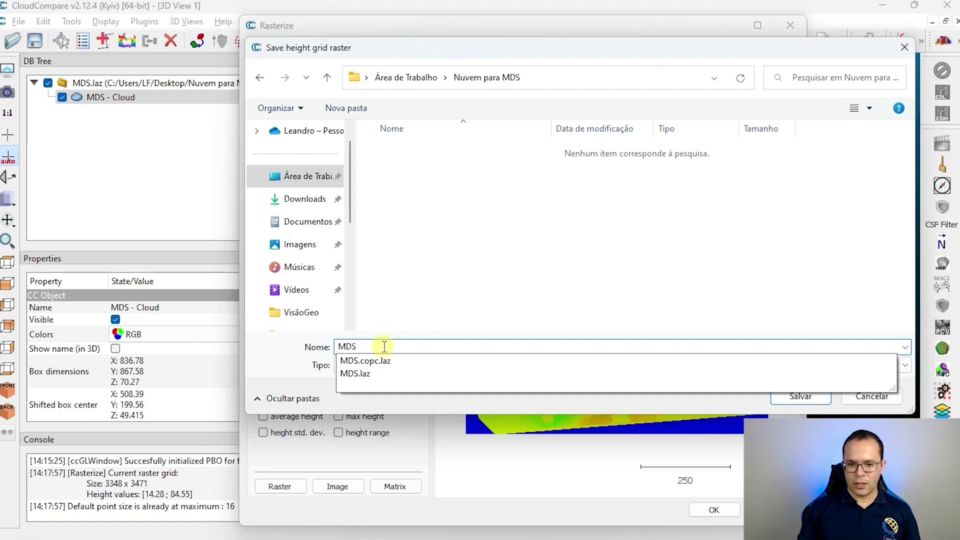
click(288, 364)
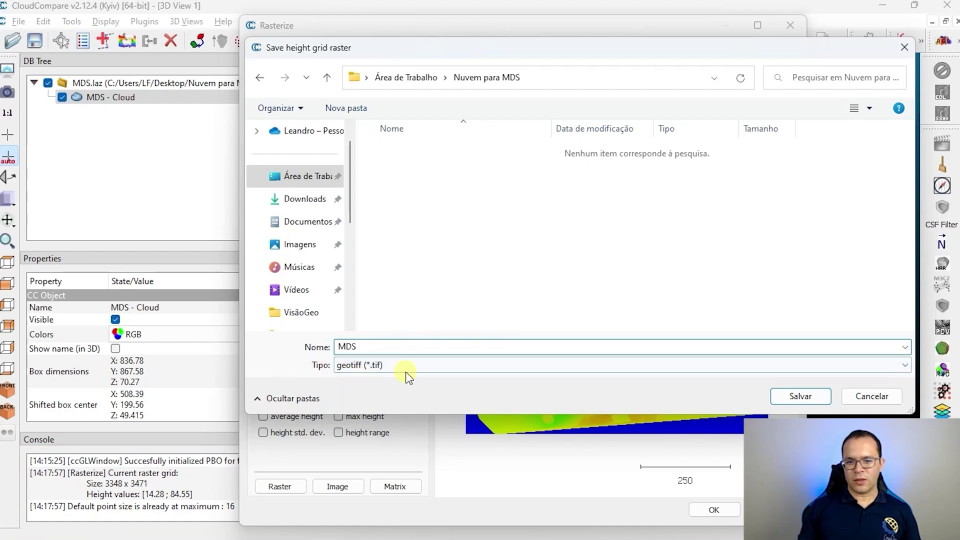
click(824, 398)
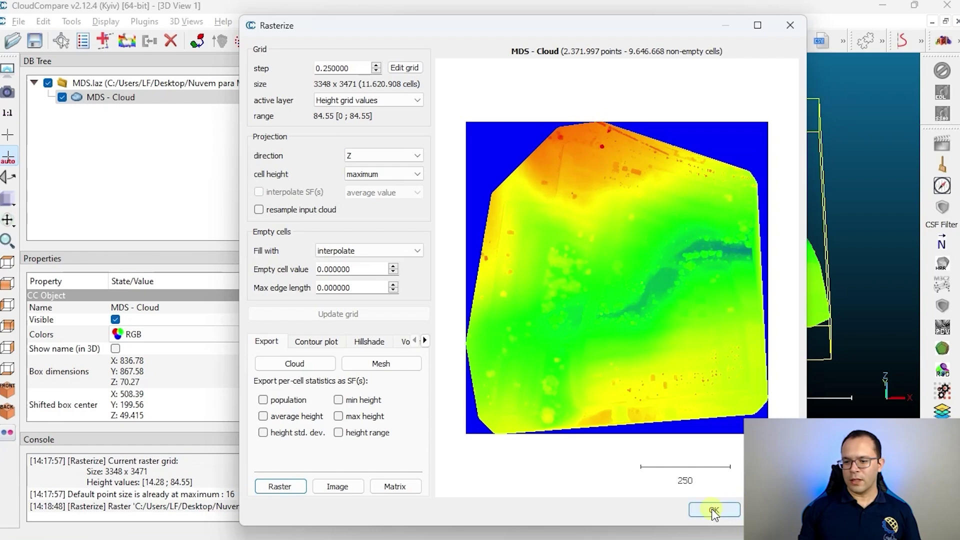
click(713, 509)
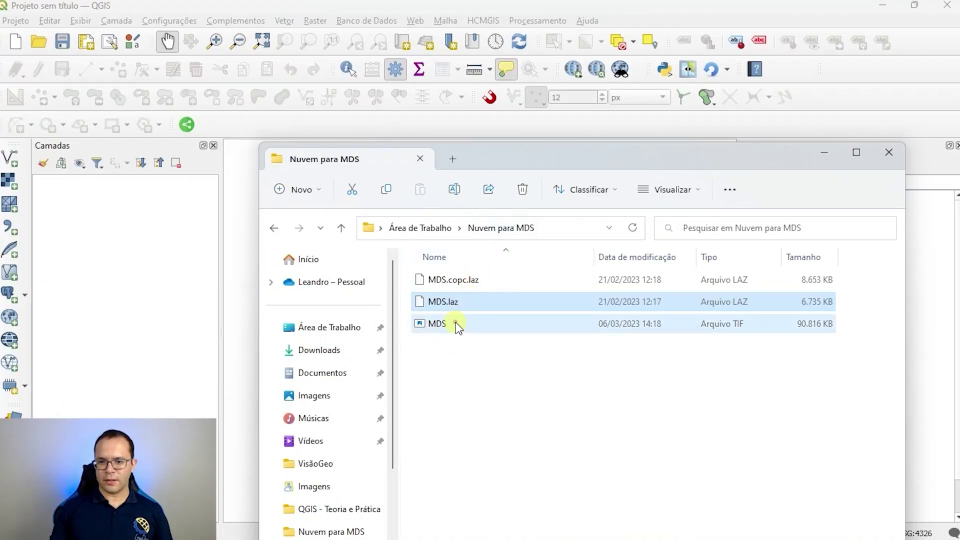
Switch to QGIS and load the MDS TIF file from the Nuvem para MDS folder as a raster layer.
click(456, 324)
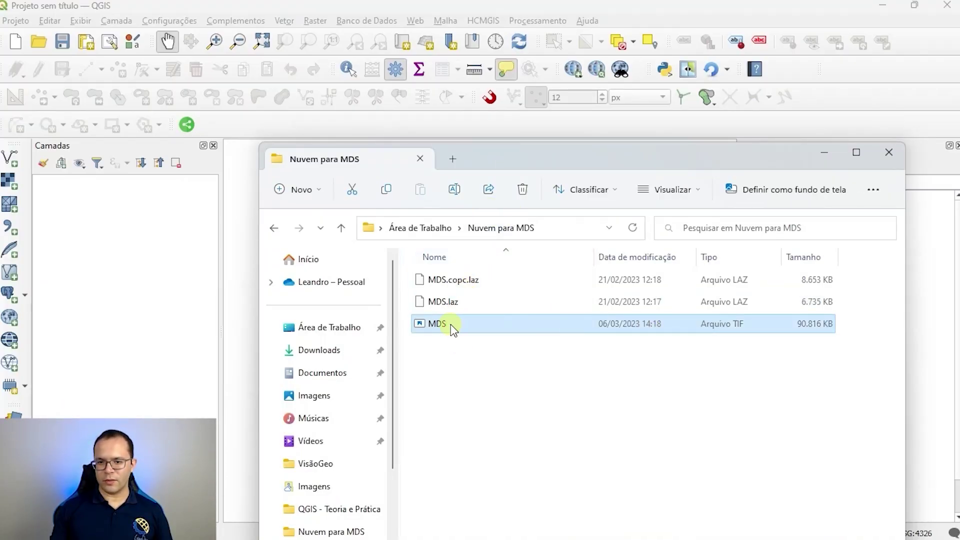
drag(455, 324, 128, 290)
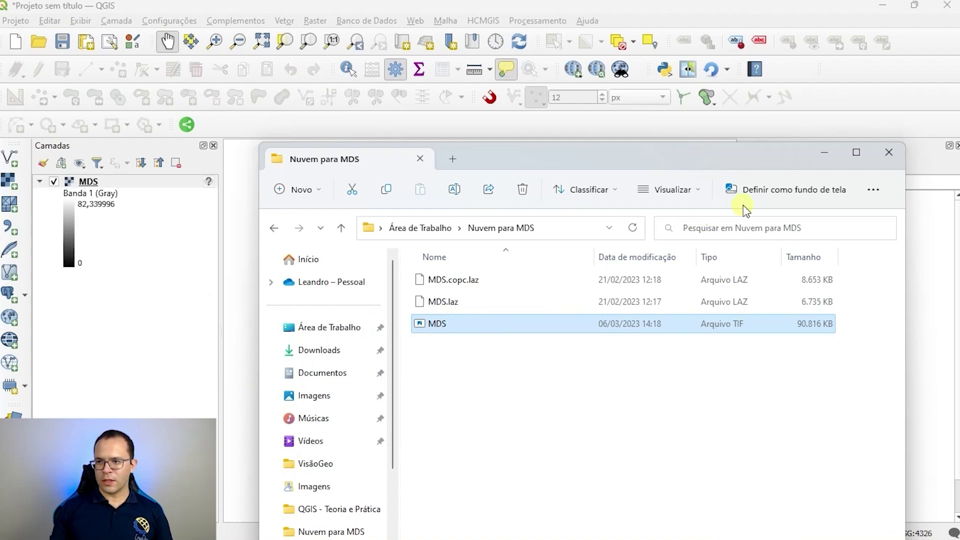
click(825, 153)
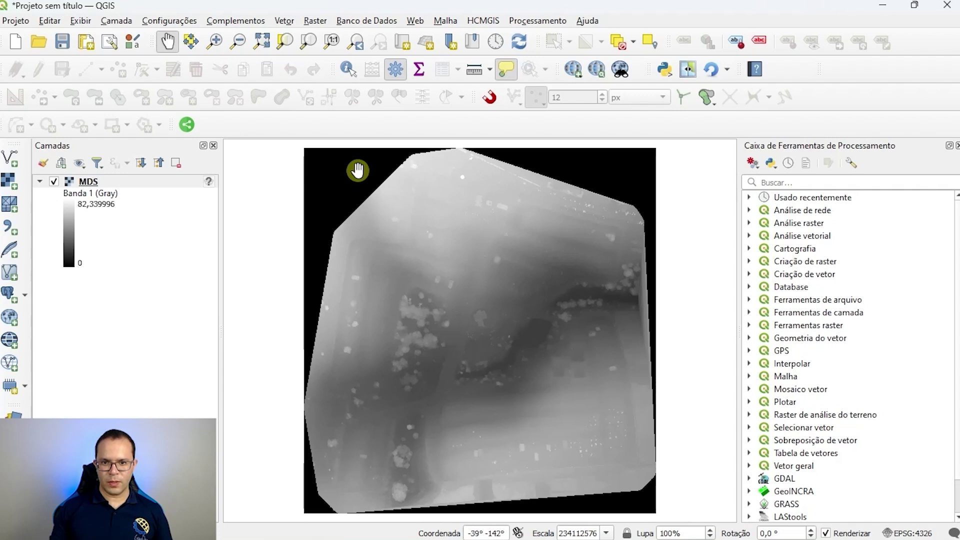
drag(357, 170, 356, 188)
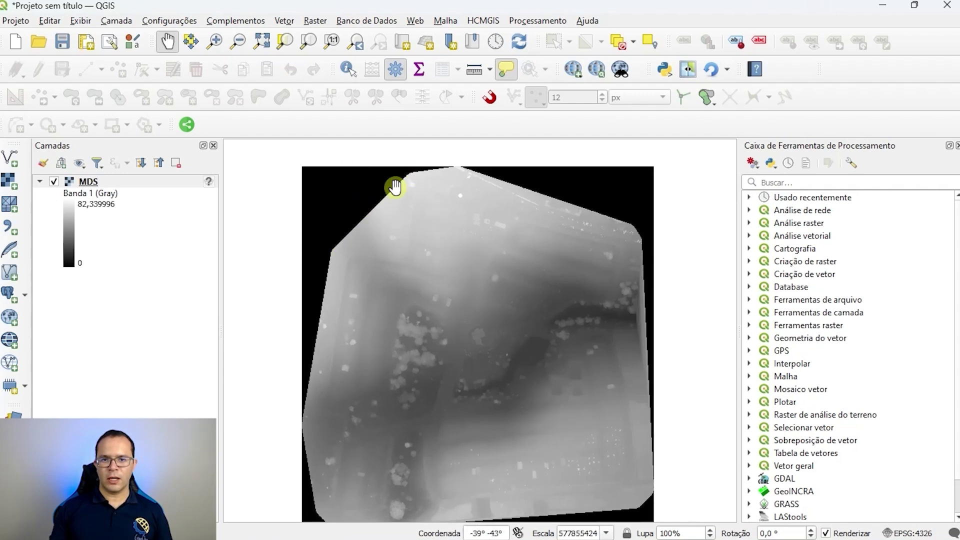
scroll(365, 177, up, 1)
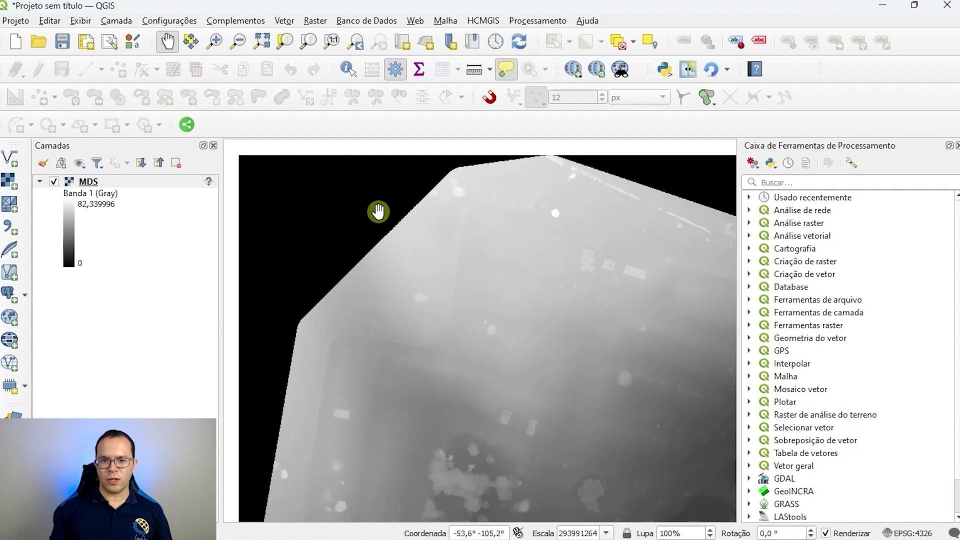
Assign the coordinate reference system SIRGAS 2000 / UTM zone 25S (EPSG:31985) to the MDS layer.
click(115, 182)
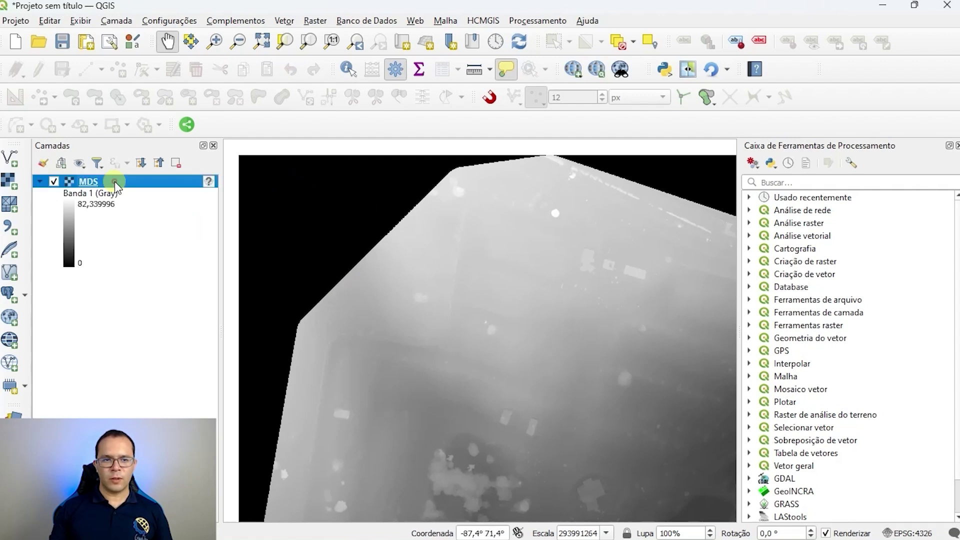
mouse_move(208, 180)
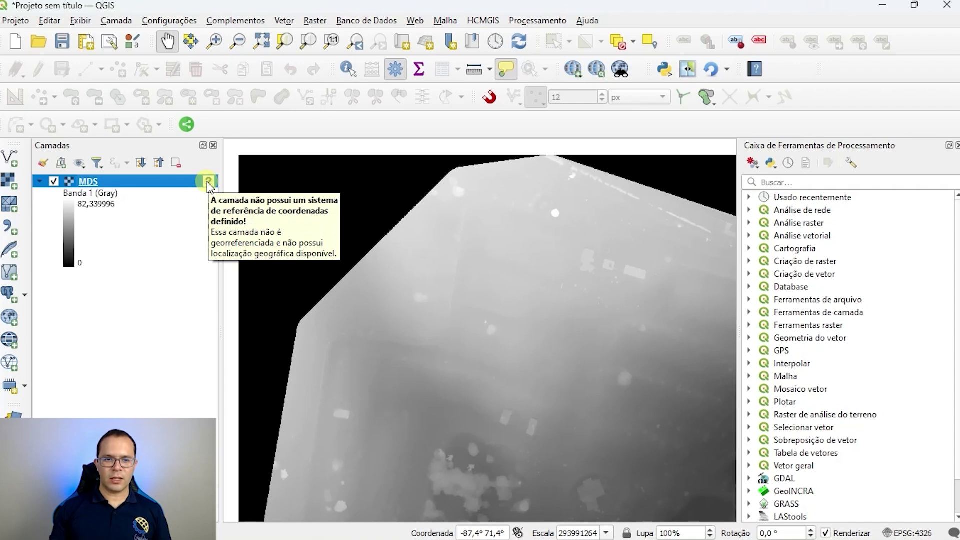
click(208, 181)
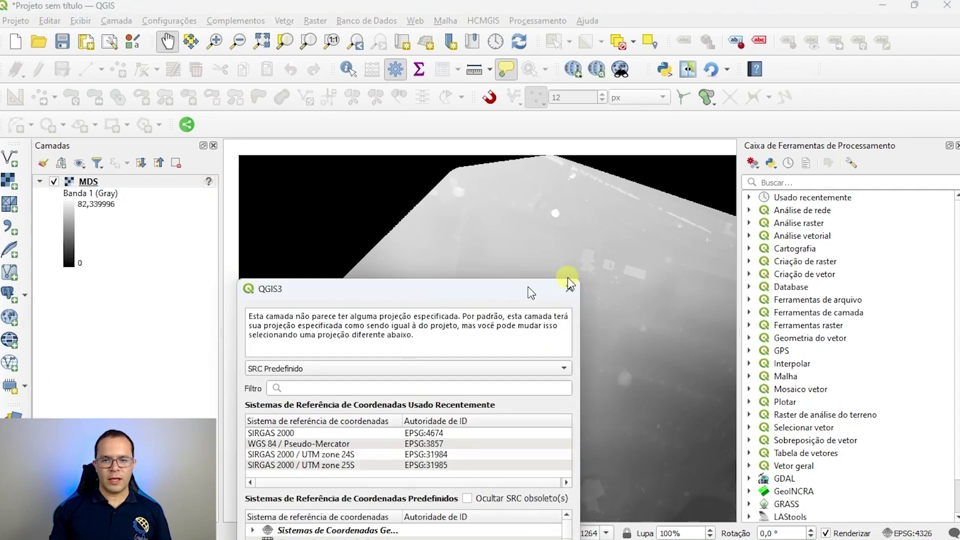
drag(569, 278, 759, 81)
click(525, 187)
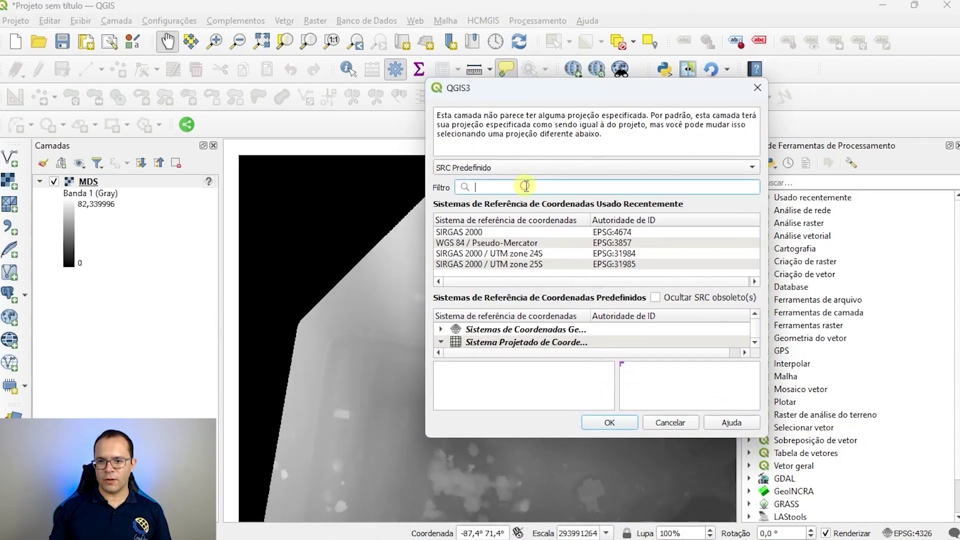
click(542, 263)
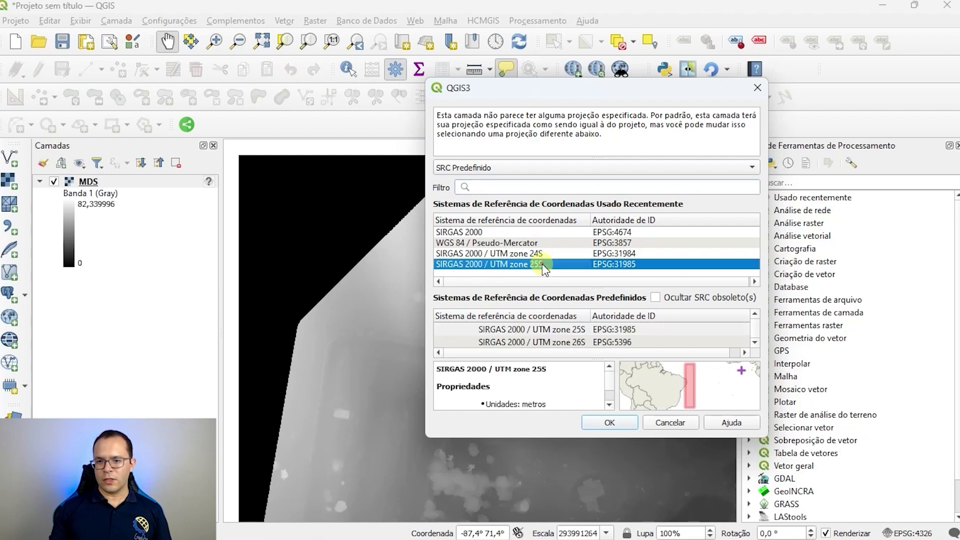
click(485, 186)
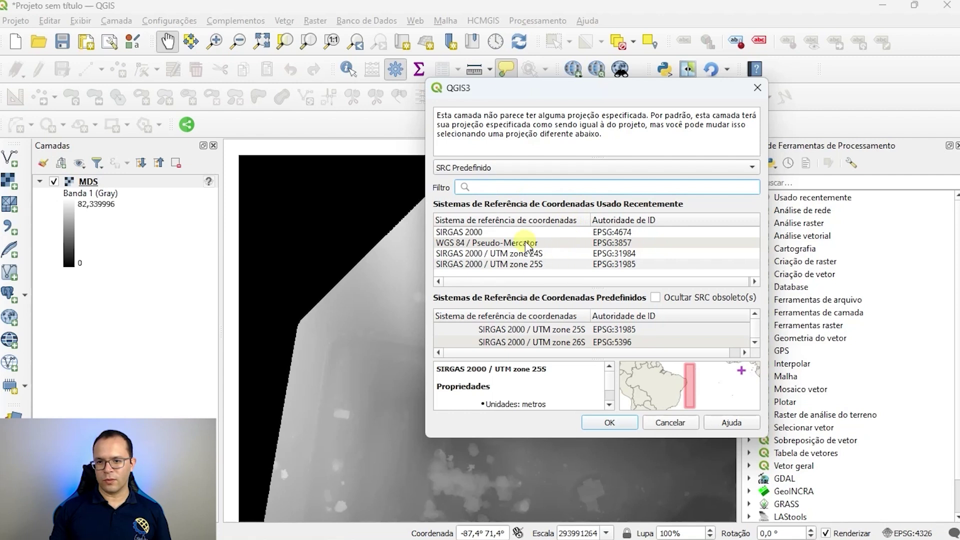
text(31985)
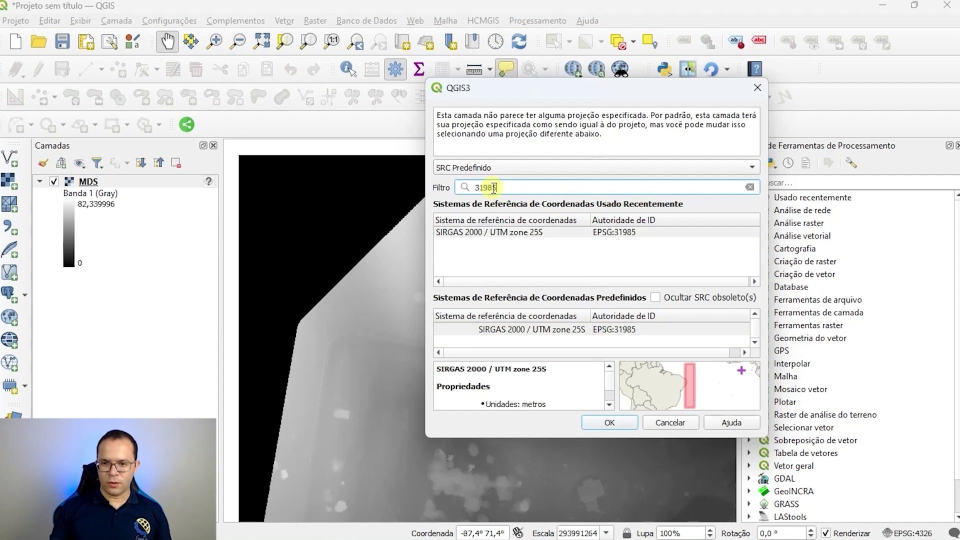
click(495, 233)
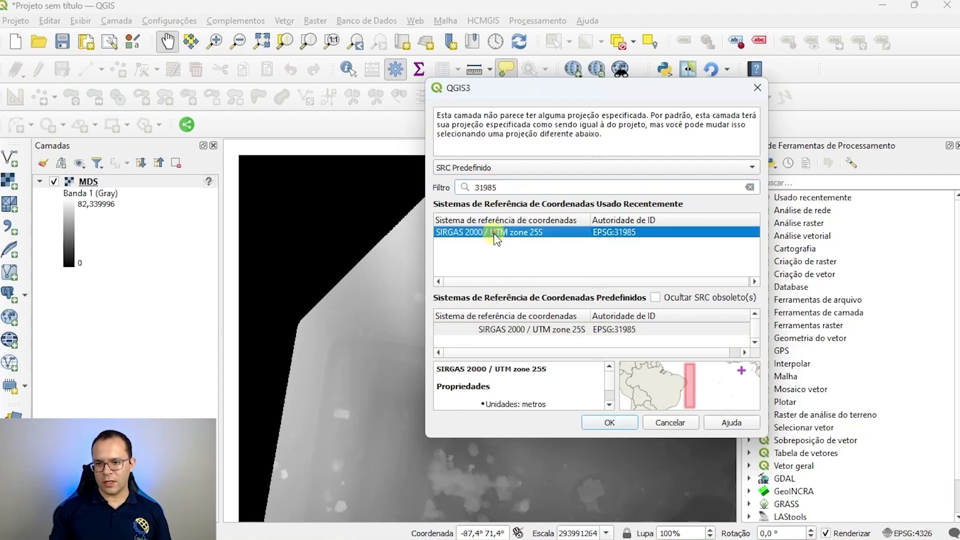
click(544, 330)
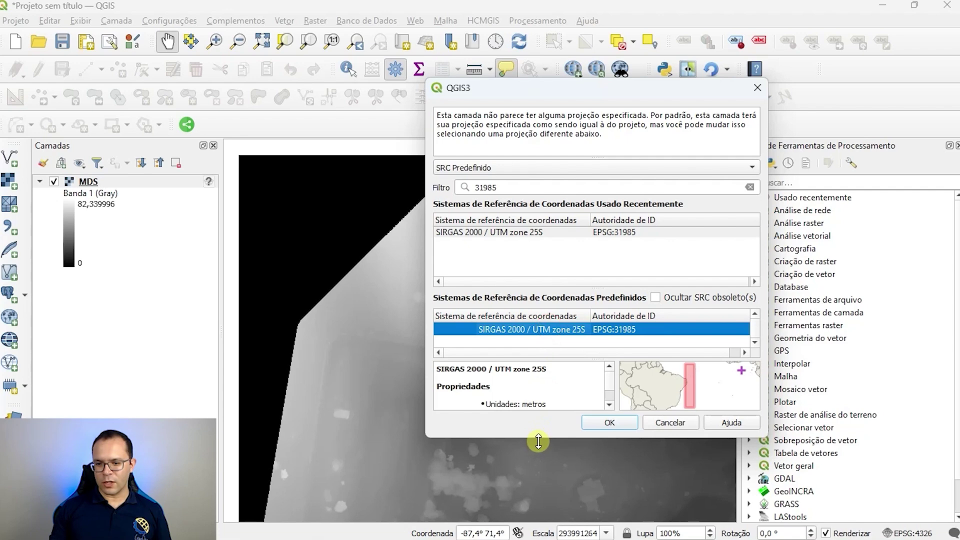
drag(537, 438, 538, 473)
click(608, 458)
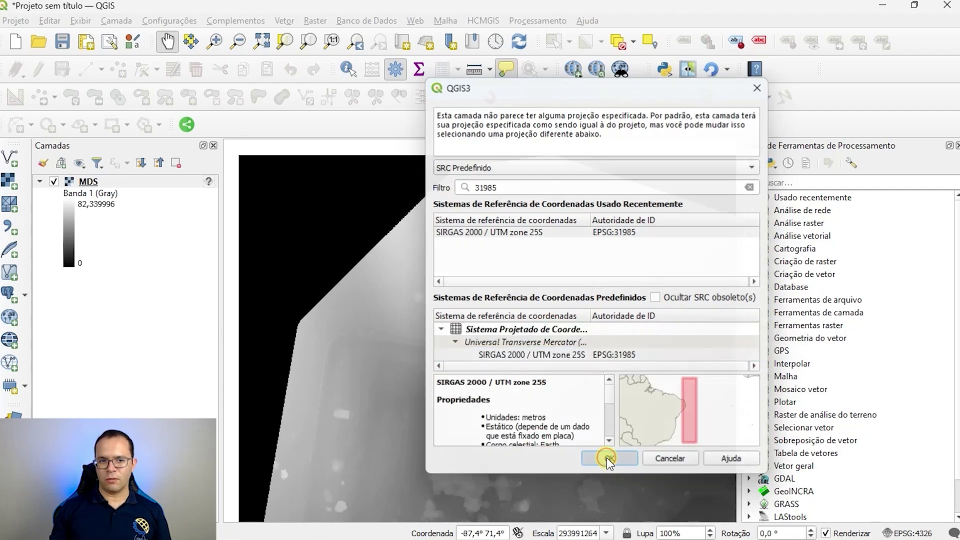
Zoom the map to the extent of the MDS layer and examine the georeferenced raster.
right_click(89, 182)
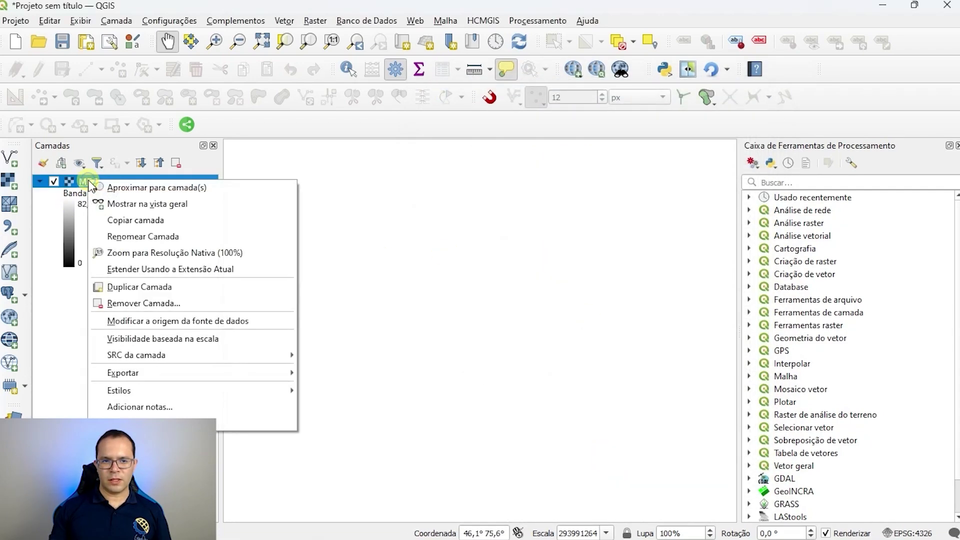
click(136, 188)
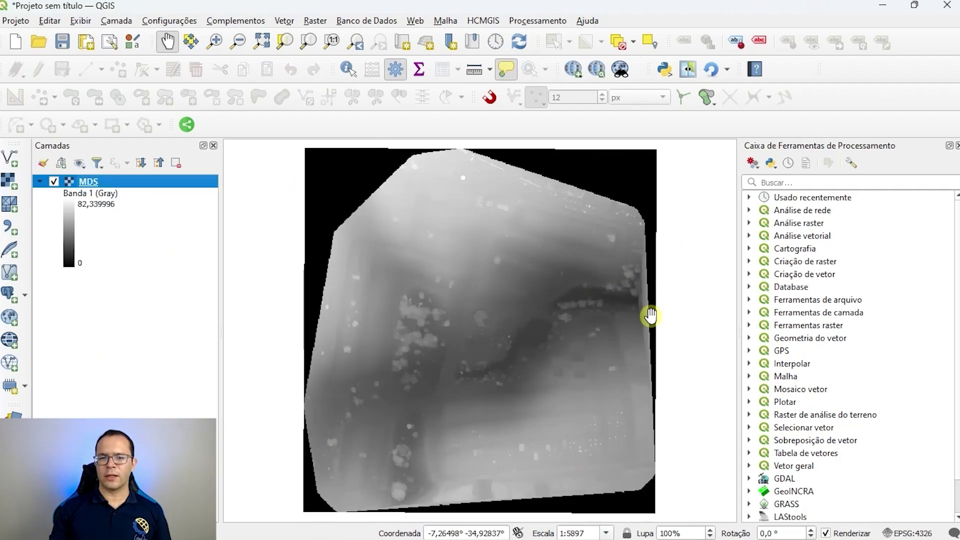
scroll(480, 334, down, 2)
scroll(481, 334, up, 2)
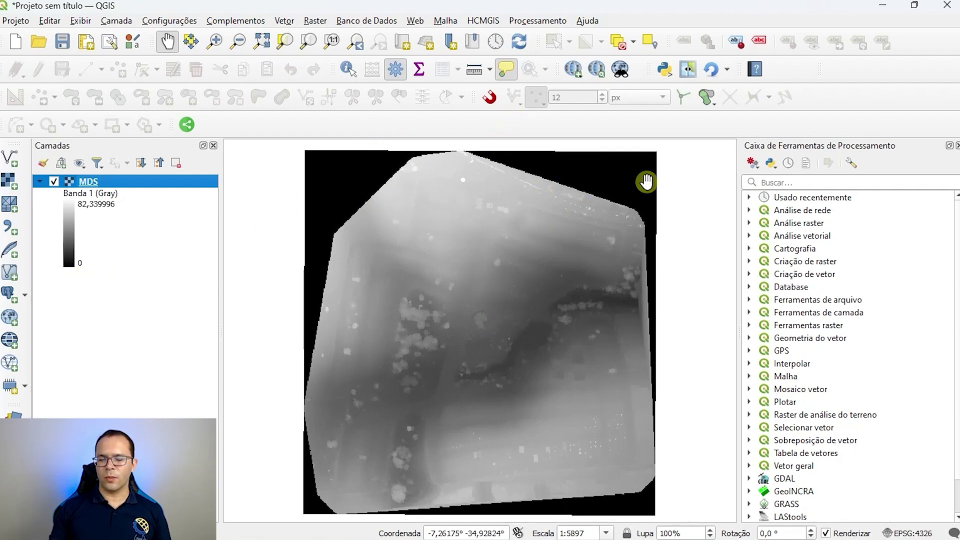
Open the LF Tools raster algorithm Definir pixel nulo with the MDS layer as its input.
scroll(758, 428, down, 1)
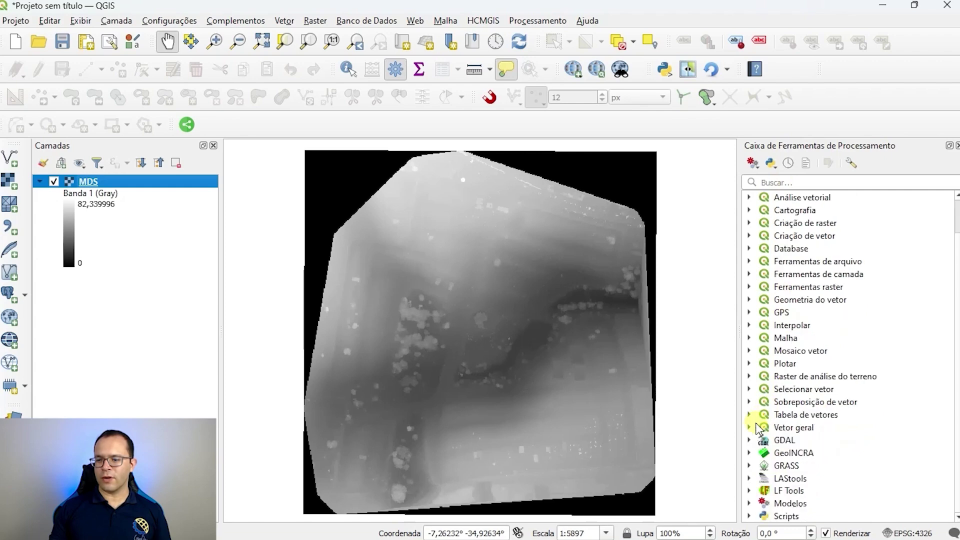
click(748, 491)
scroll(821, 400, down, 4)
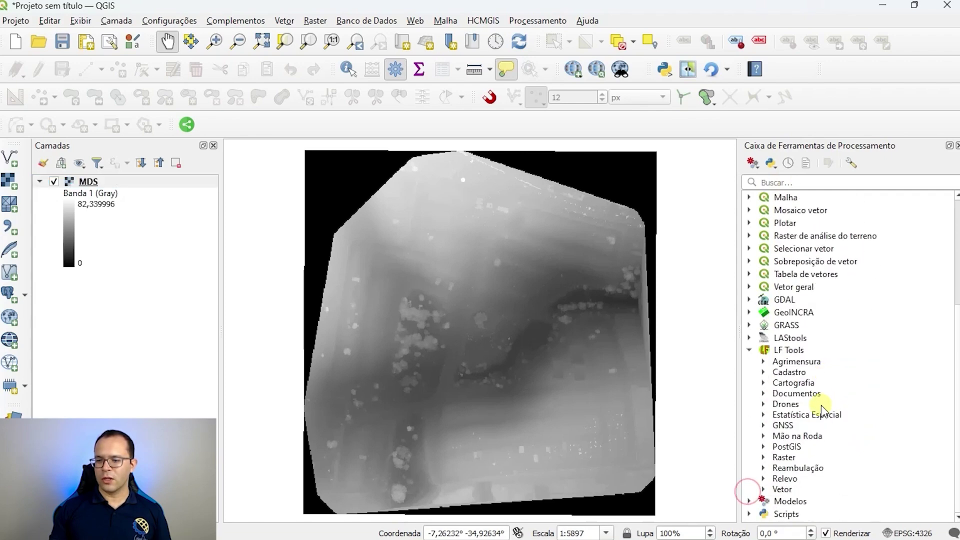
click(763, 457)
scroll(817, 396, down, 5)
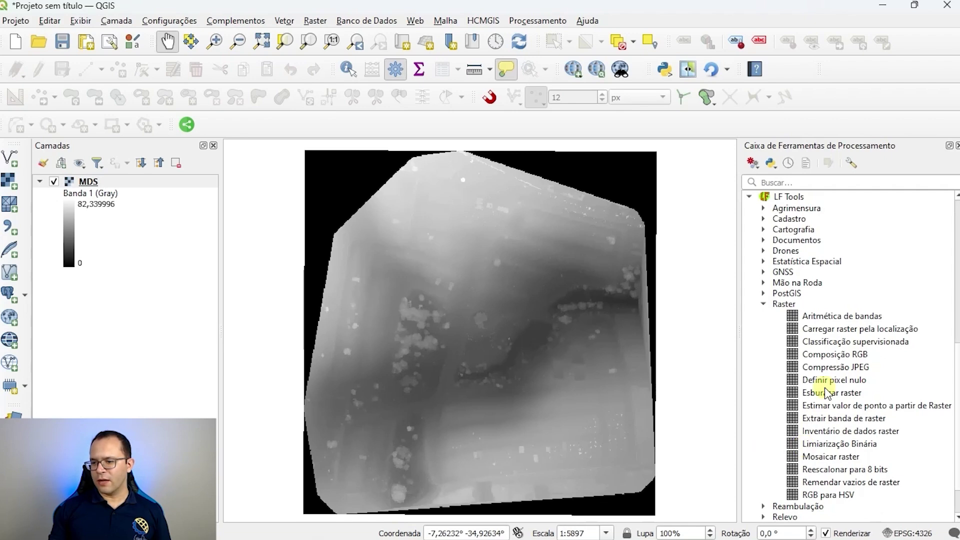
double_click(822, 381)
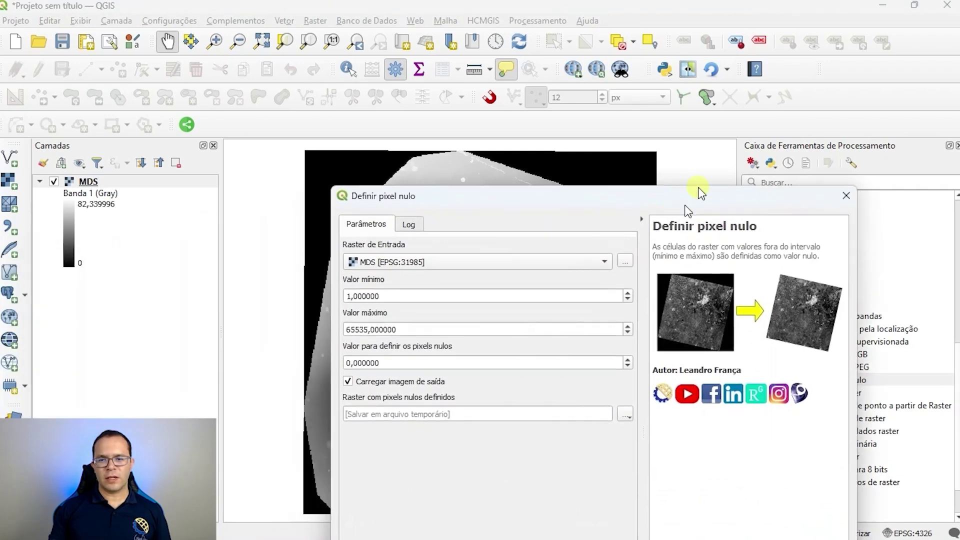
drag(698, 187, 688, 67)
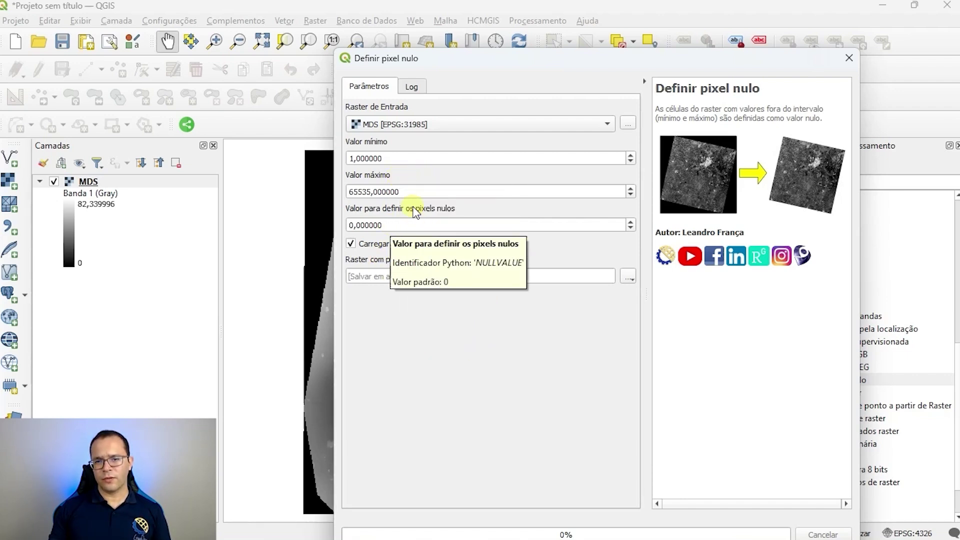
Set the null pixel value to -9999, run Definir pixel nulo with a temporary output, and close the tool.
drag(388, 226, 350, 225)
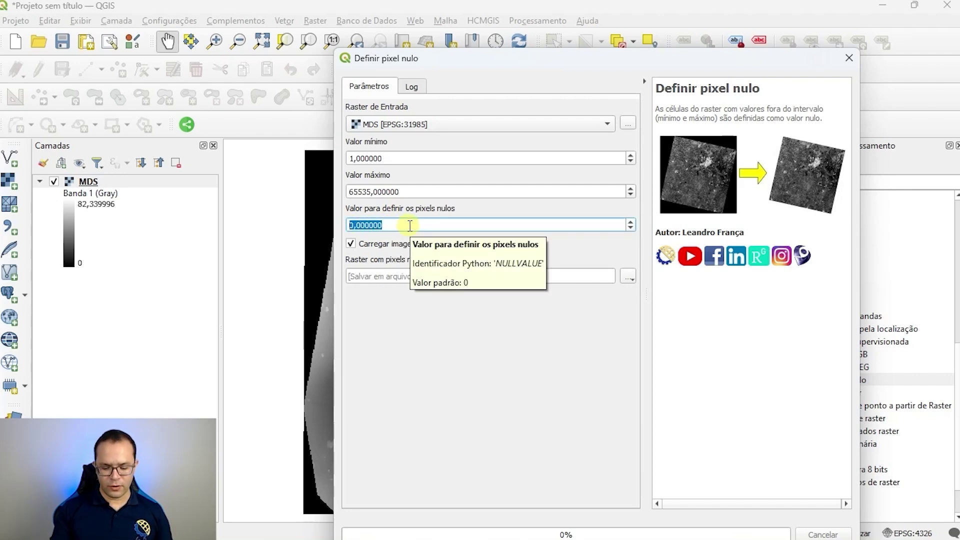
text(-99)
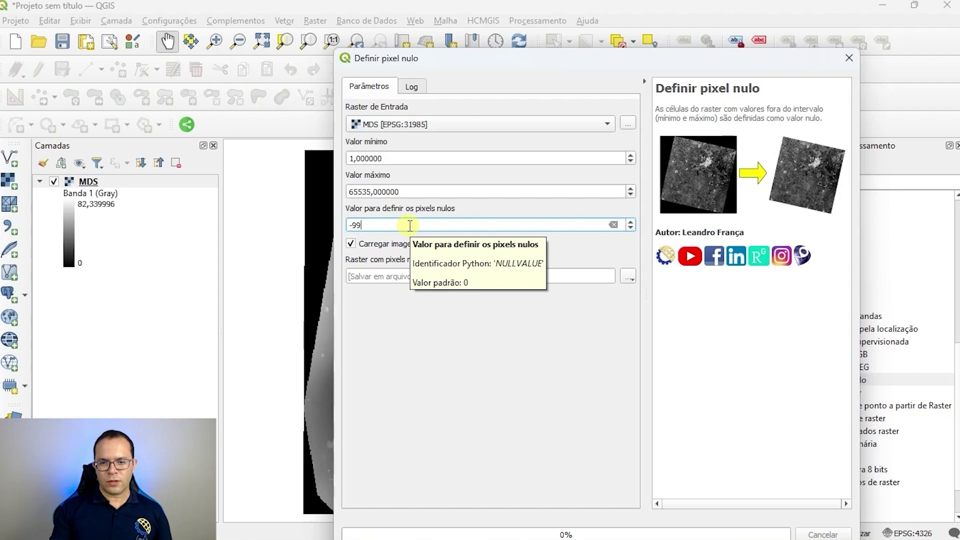
text(99)
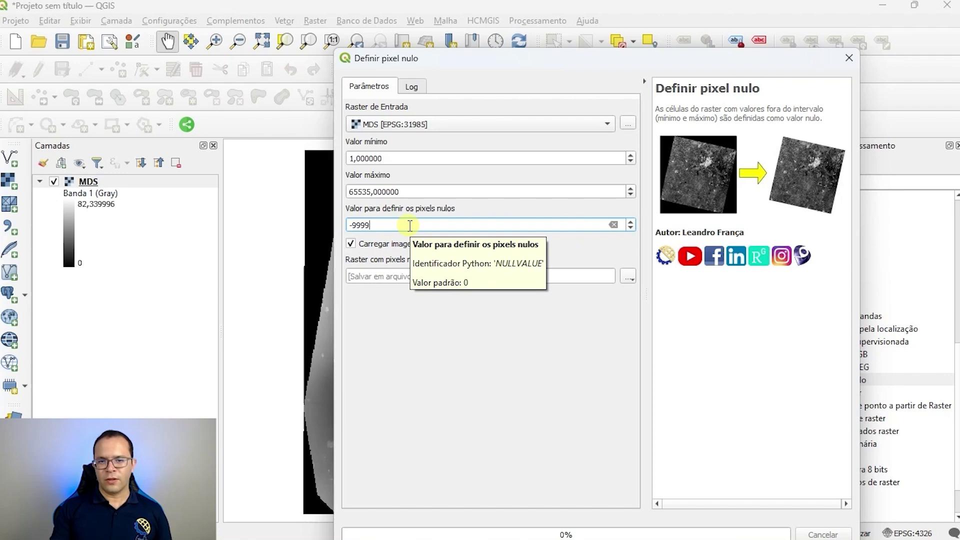
click(448, 368)
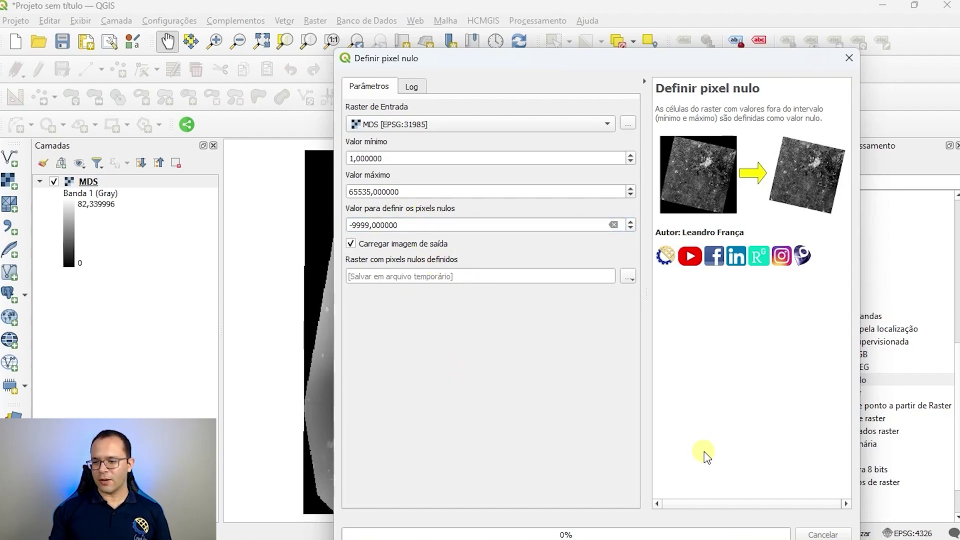
drag(633, 48, 579, 24)
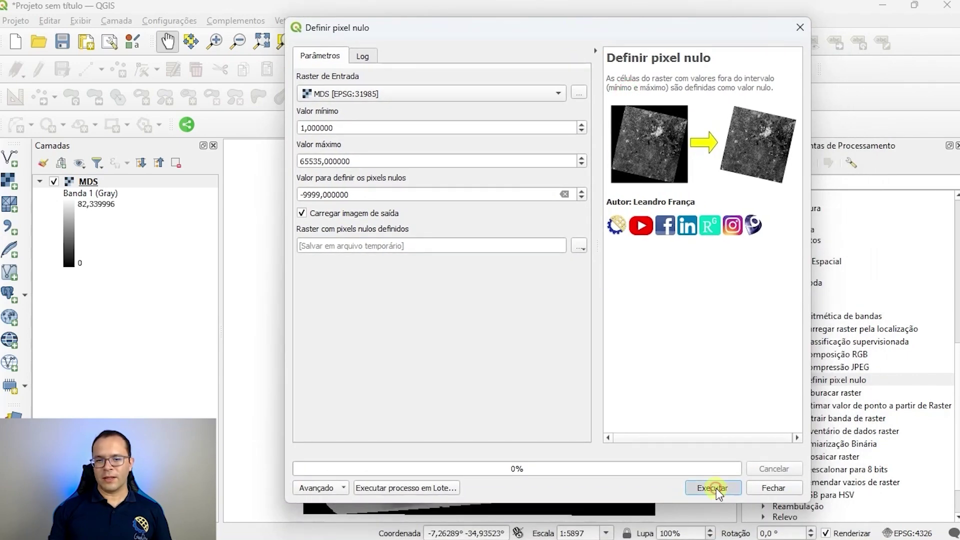
click(717, 488)
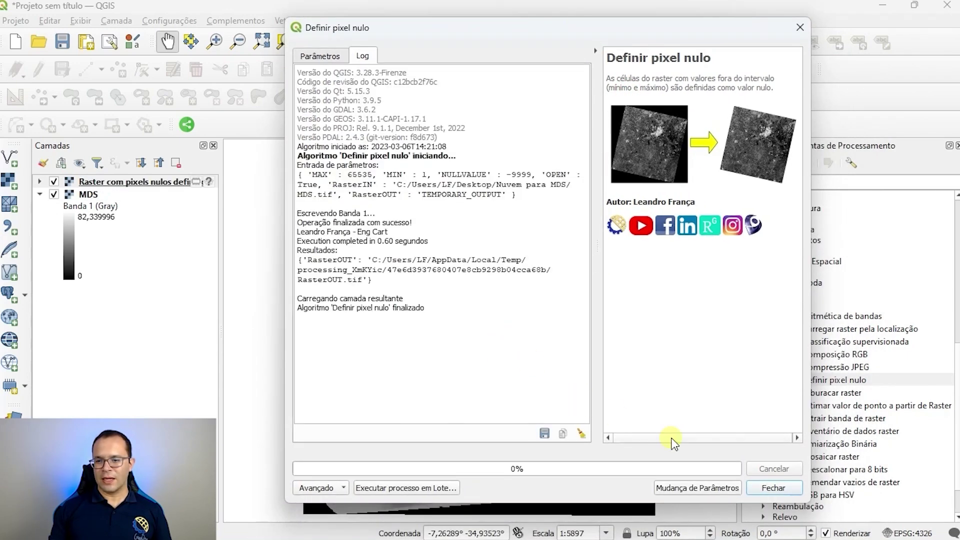
click(778, 493)
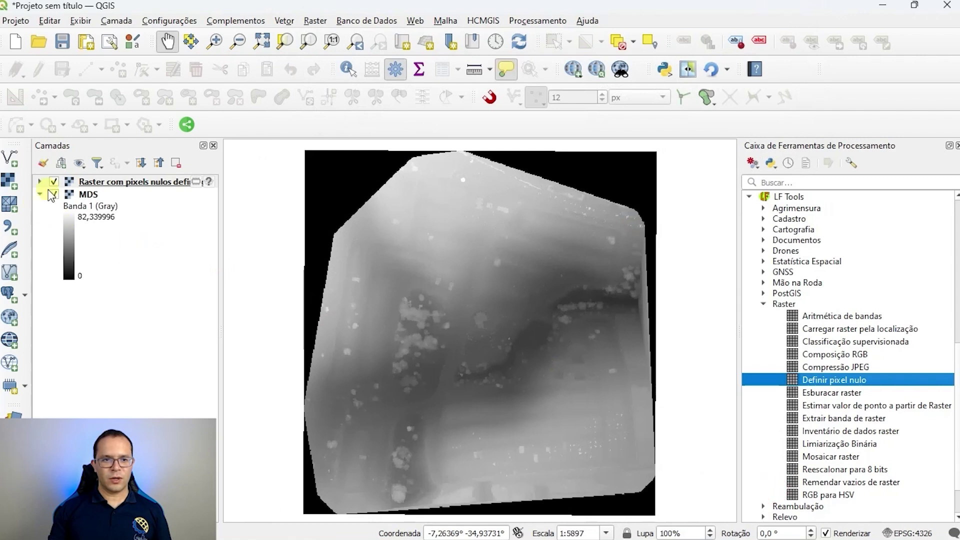
Hide the original MDS layer and zoom the map to the Raster com pixels nulos definidos layer.
click(54, 194)
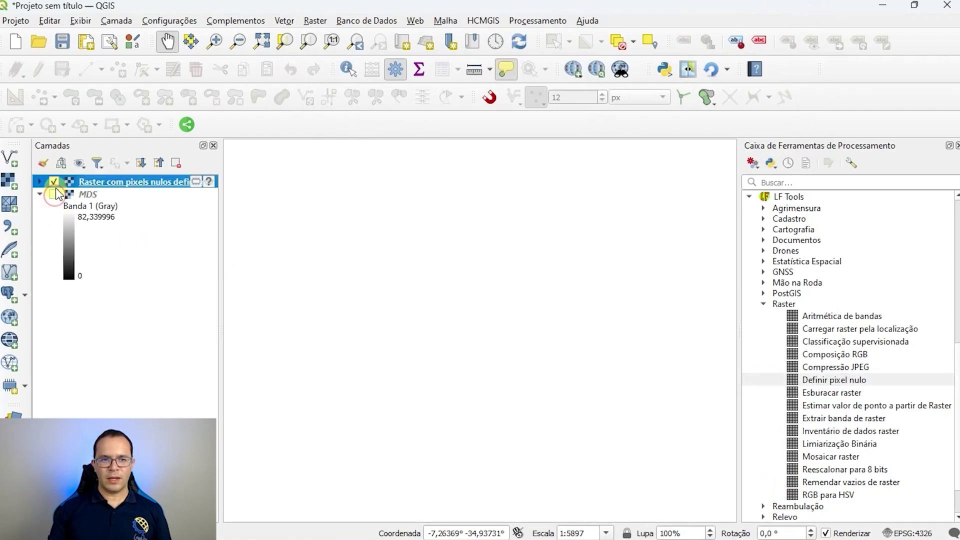
right_click(91, 181)
click(114, 186)
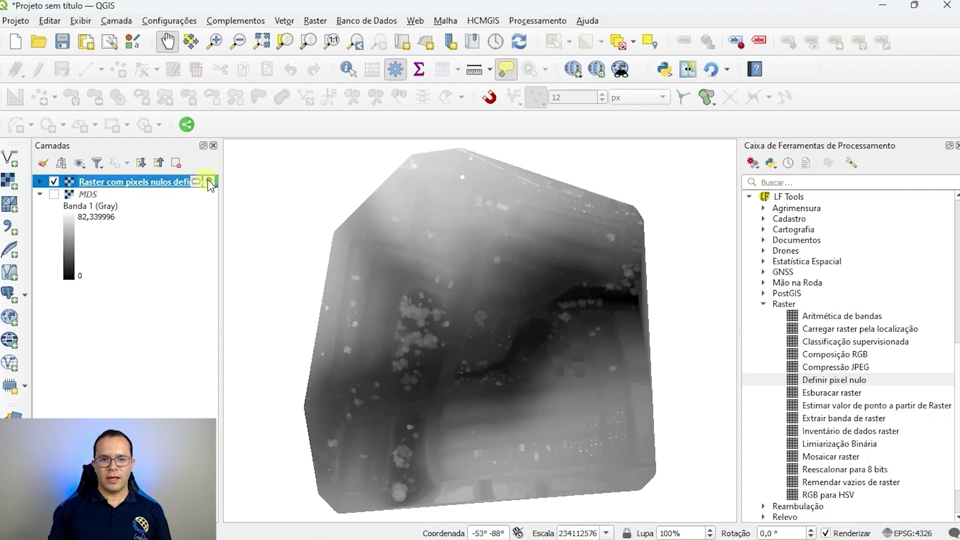
Assign SIRGAS 2000 / UTM zone 25S (EPSG:31985) to the Raster com pixels nulos definidos layer and zoom to its extent.
mouse_move(211, 186)
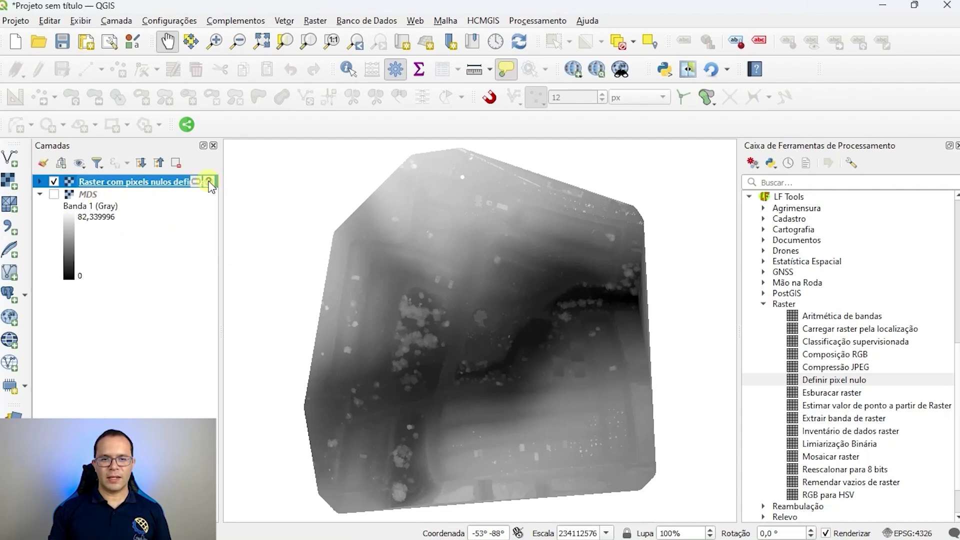
click(209, 183)
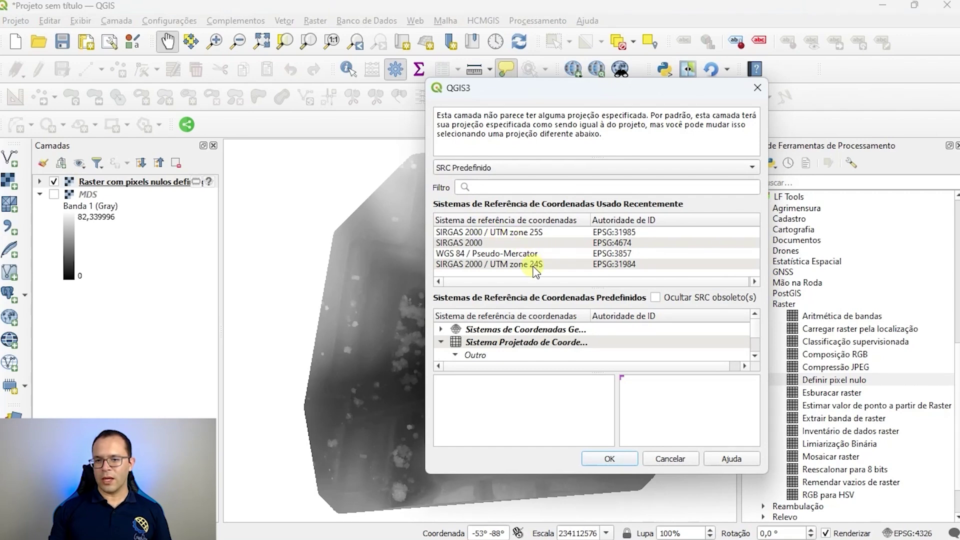
click(524, 235)
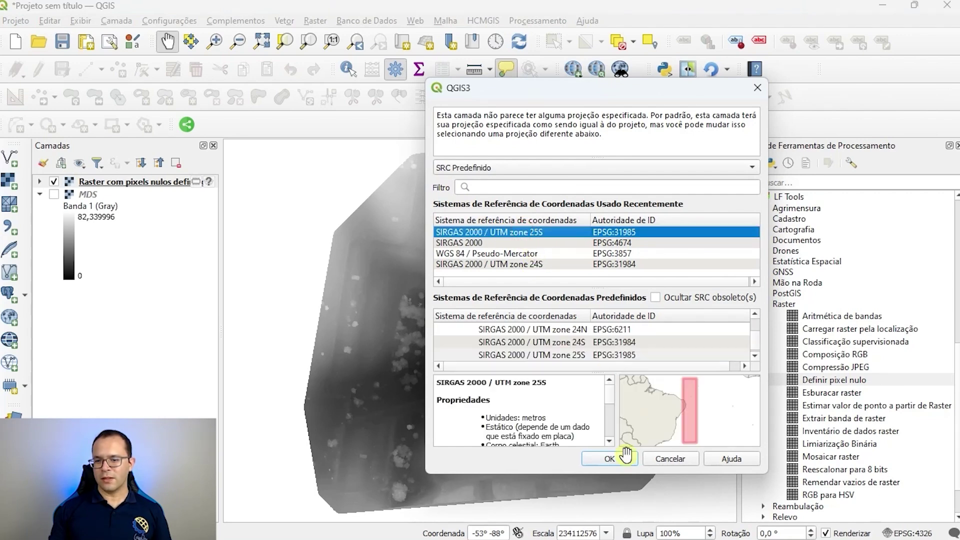
click(611, 459)
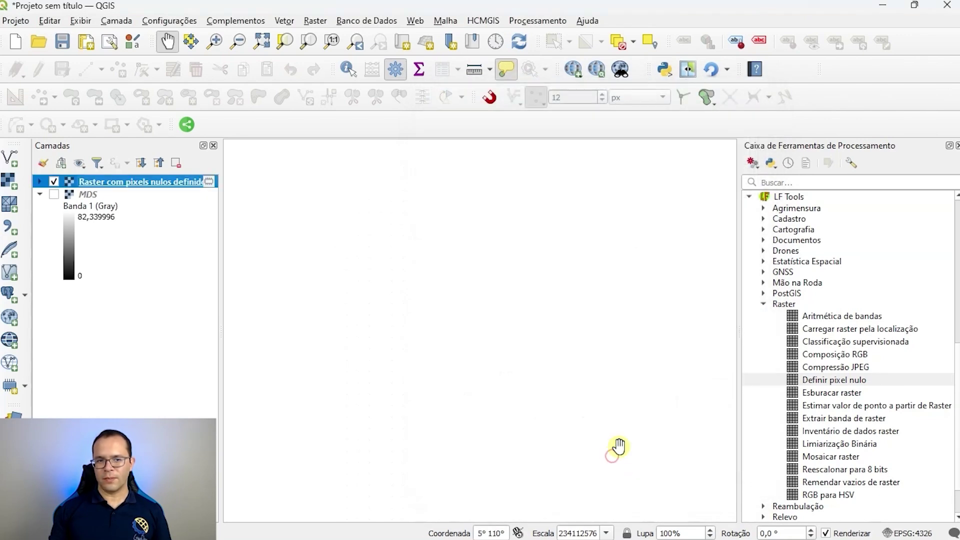
right_click(113, 182)
click(131, 189)
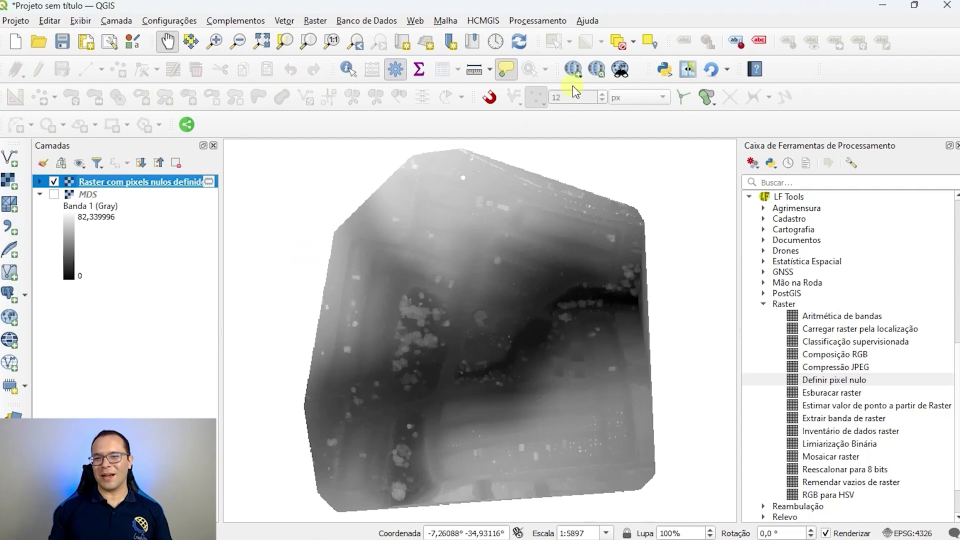
Add the Google Hybrid basemap and toggle the null-pixel raster's visibility to compare it with the imagery.
click(573, 69)
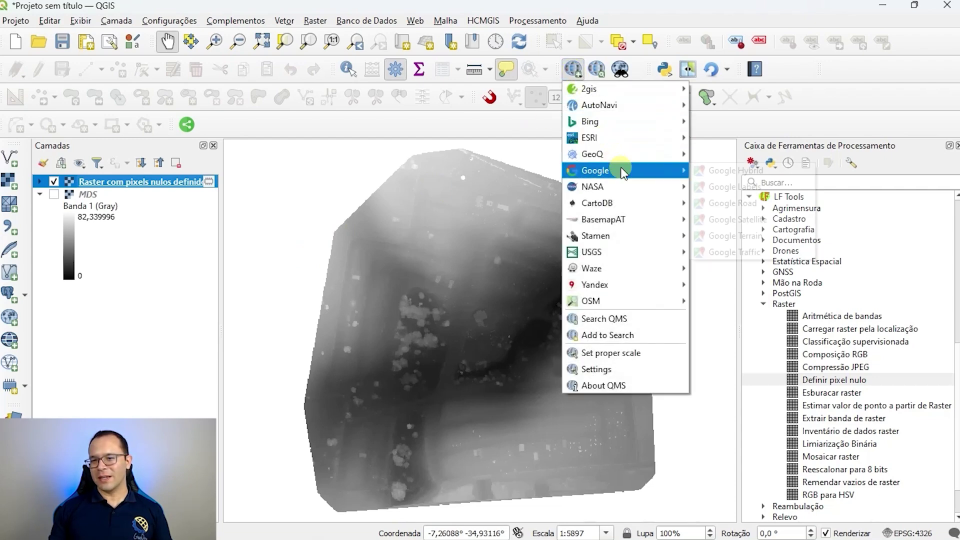
mouse_move(628, 169)
click(720, 175)
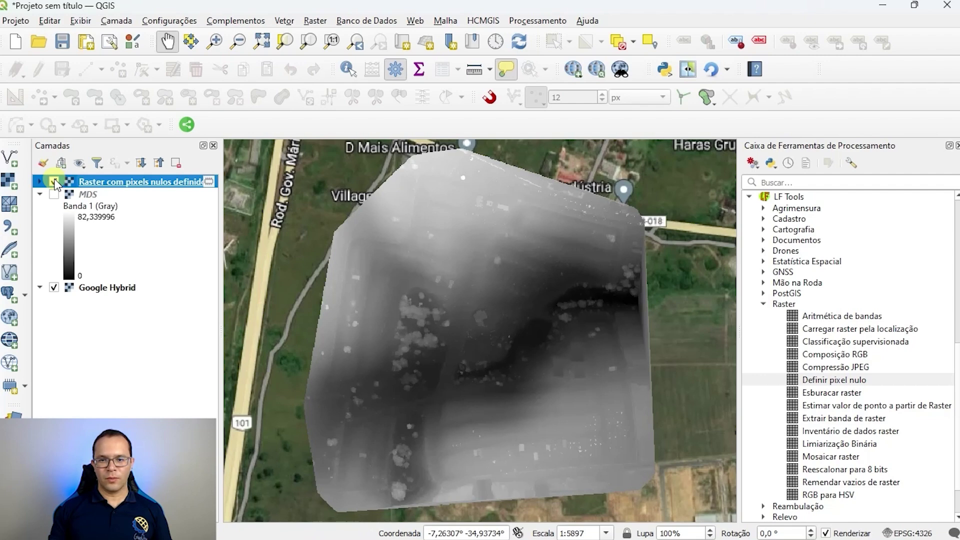
click(54, 181)
click(55, 181)
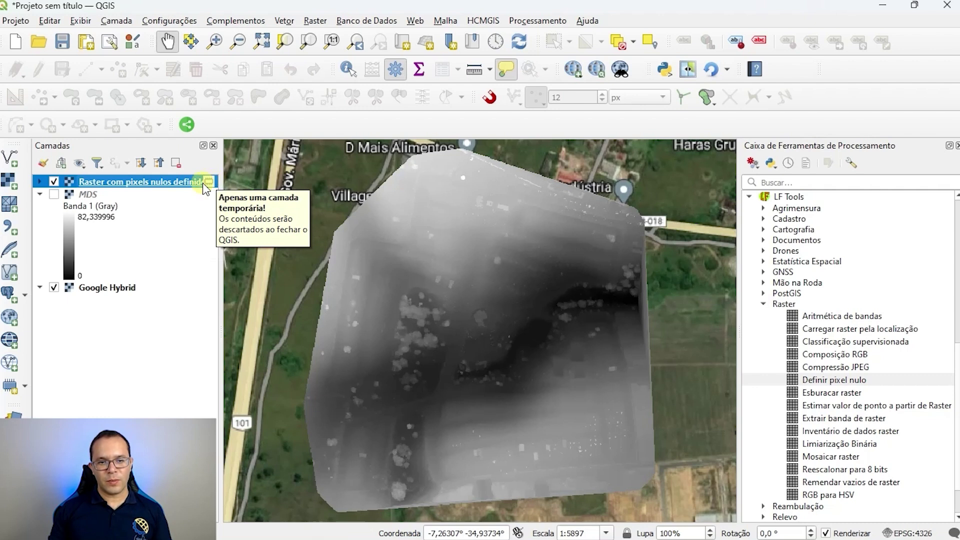
Export the Raster com pixels nulos definidos layer as a GeoTIFF named MDS_Final in the Nuvem para MDS folder on the desktop.
drag(221, 204, 244, 205)
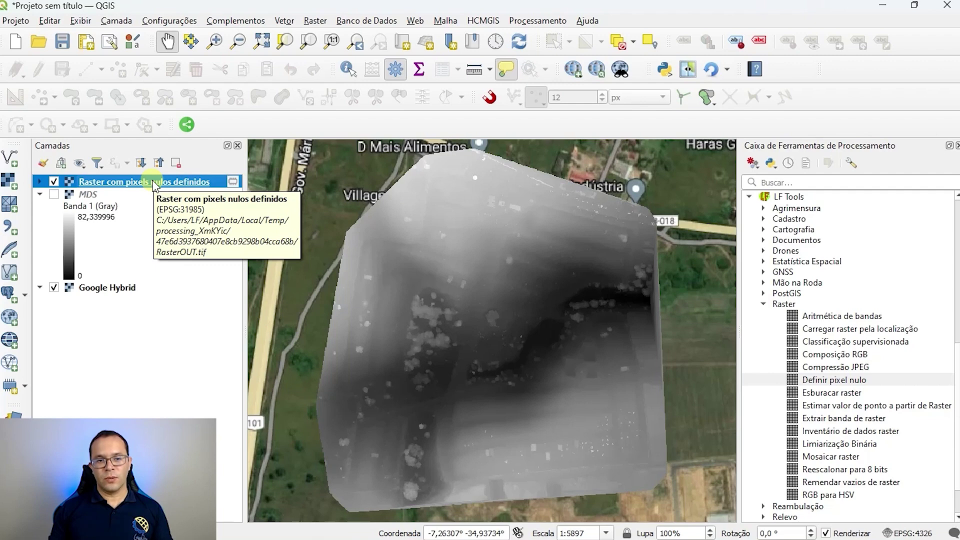
right_click(137, 183)
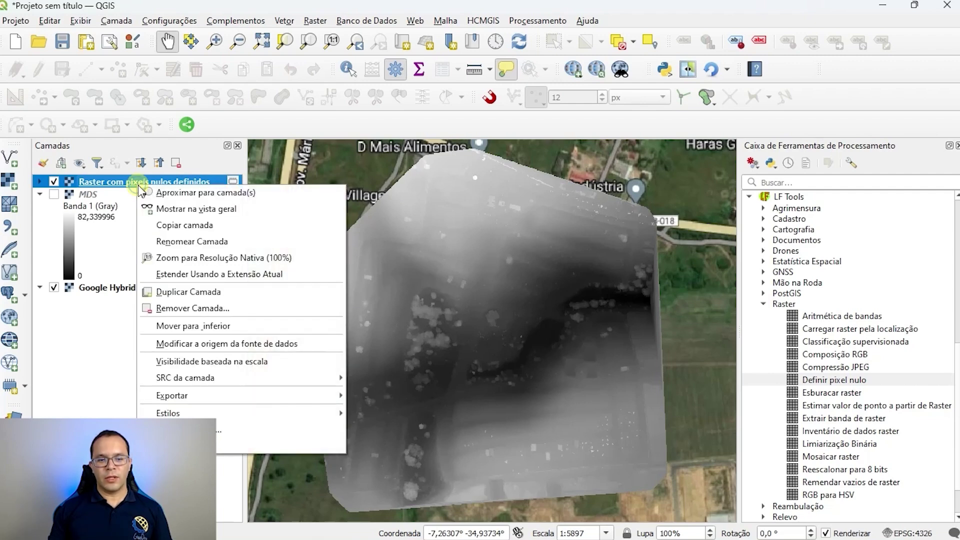
mouse_move(336, 395)
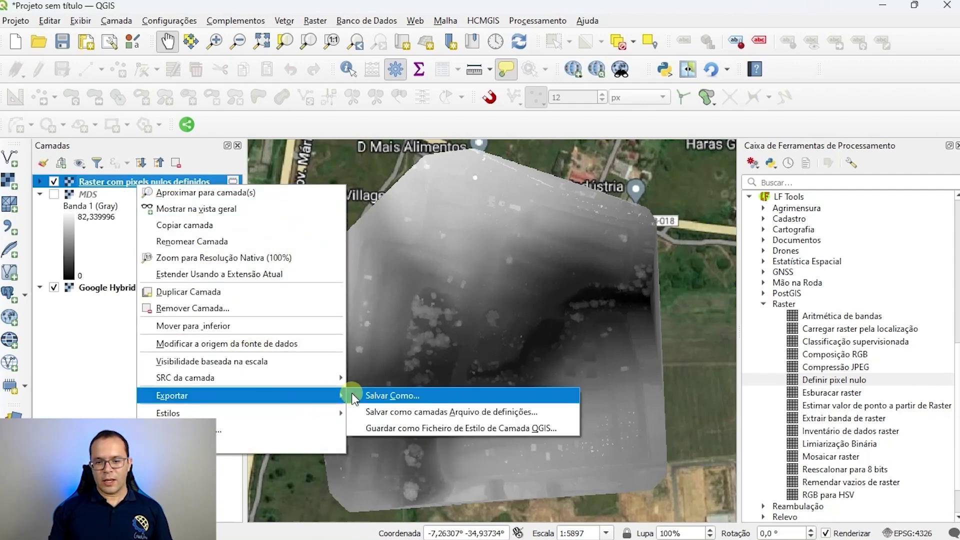
click(392, 395)
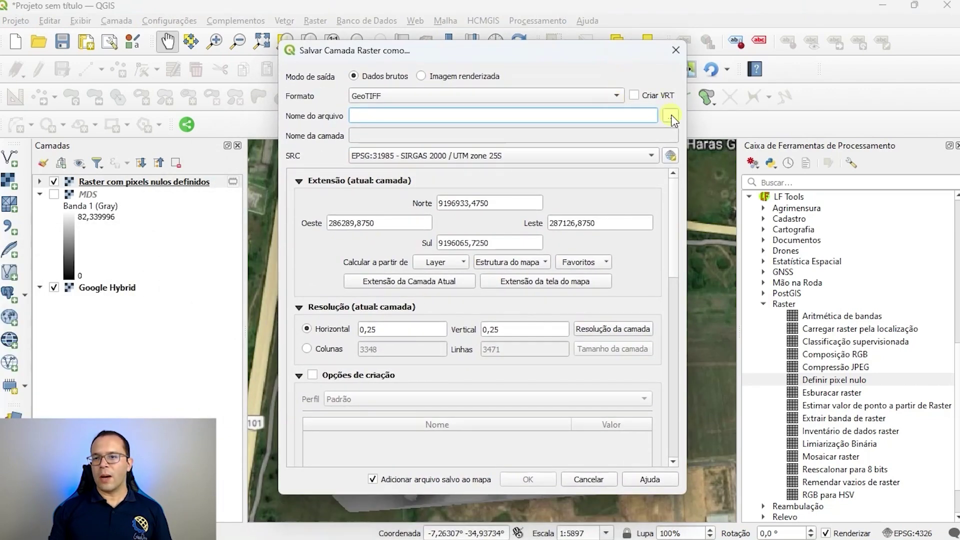
click(671, 116)
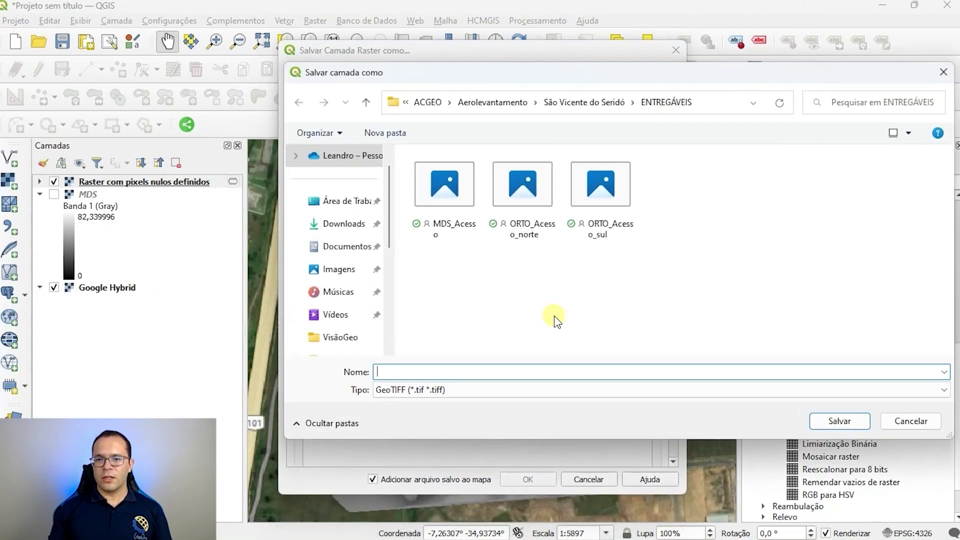
click(349, 206)
double_click(459, 200)
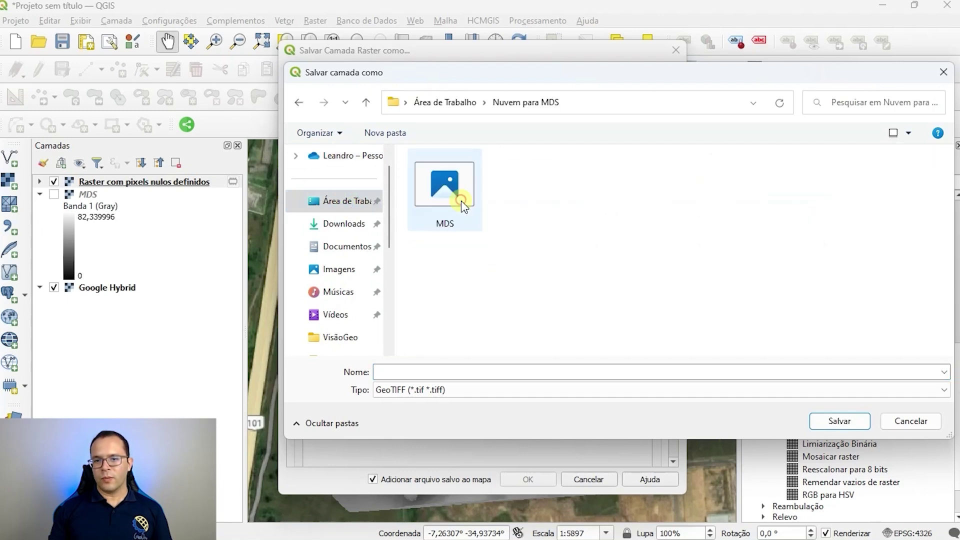
click(399, 372)
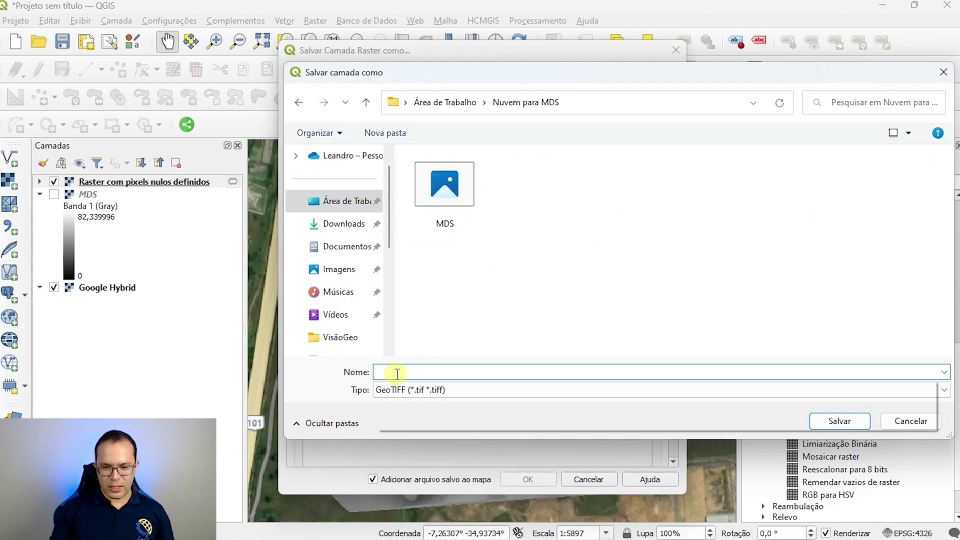
text(MDS_Final)
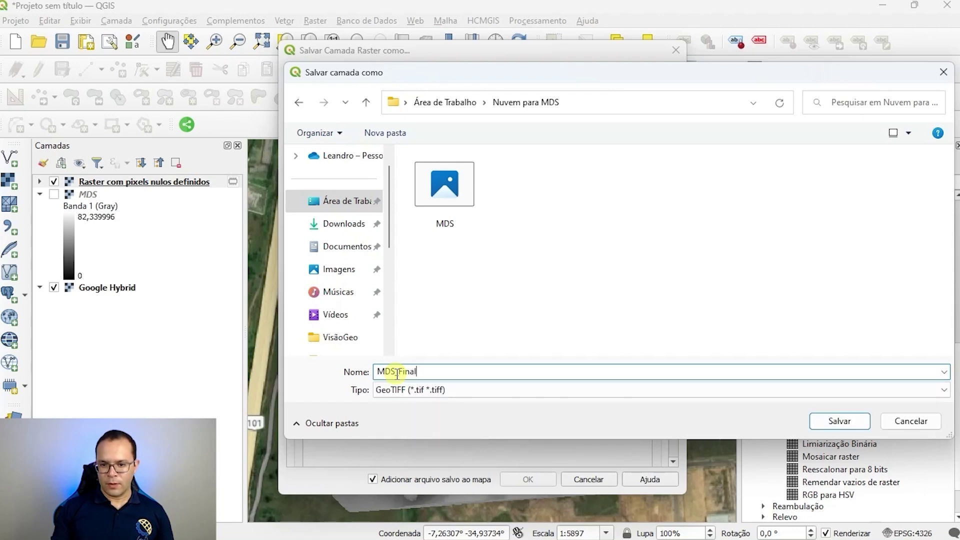
click(833, 420)
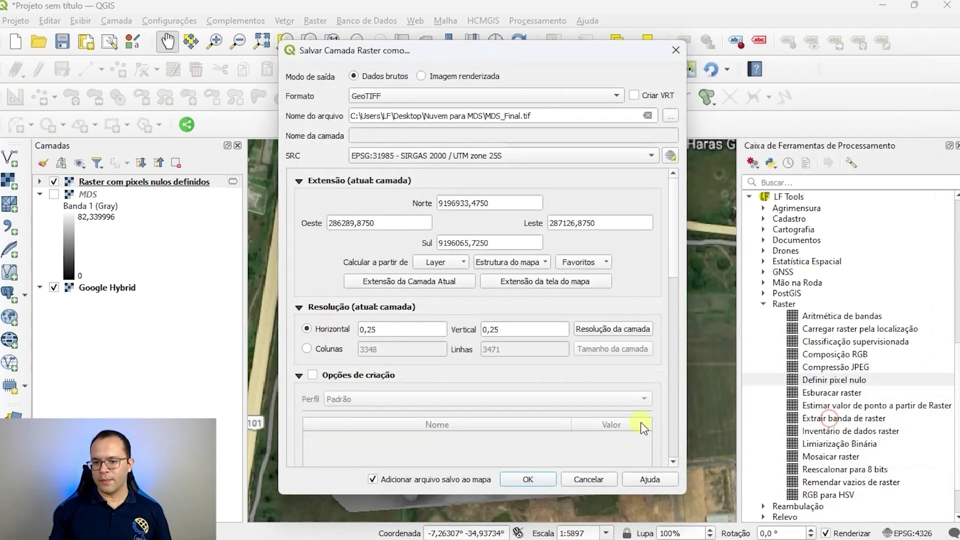
click(526, 480)
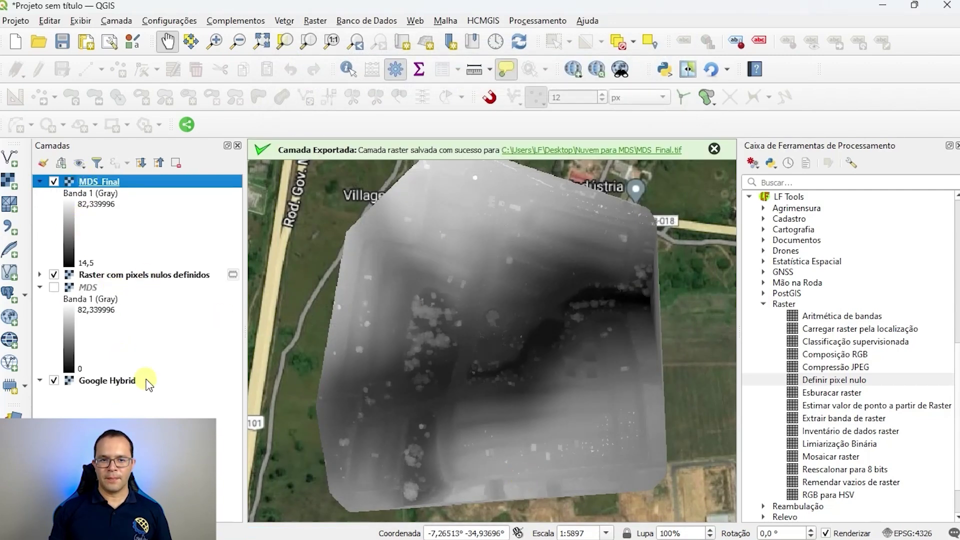
Remove the Raster com pixels nulos definidos and original MDS layers from the project, and select the MDS_Final layer.
click(132, 274)
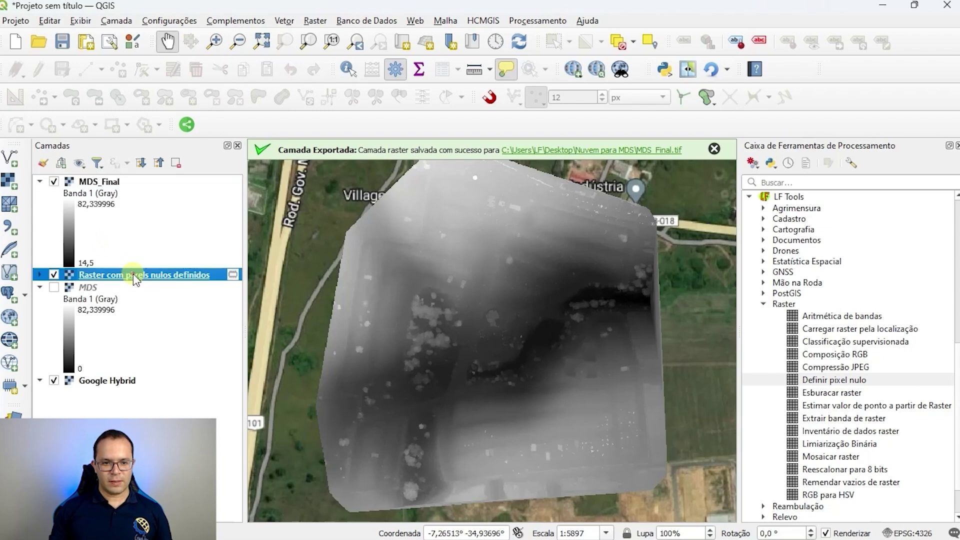
ctrl+click(116, 286)
right_click(117, 285)
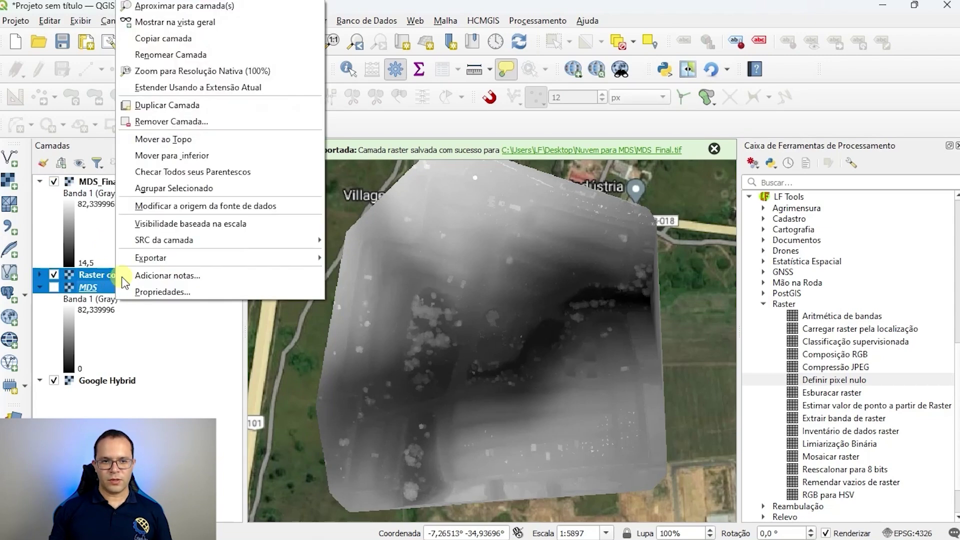
click(158, 125)
click(455, 289)
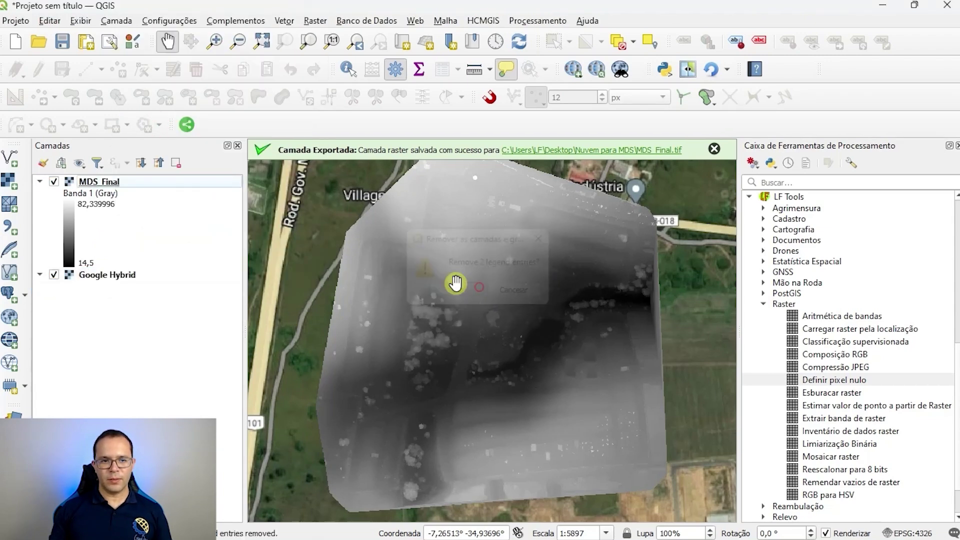
click(111, 181)
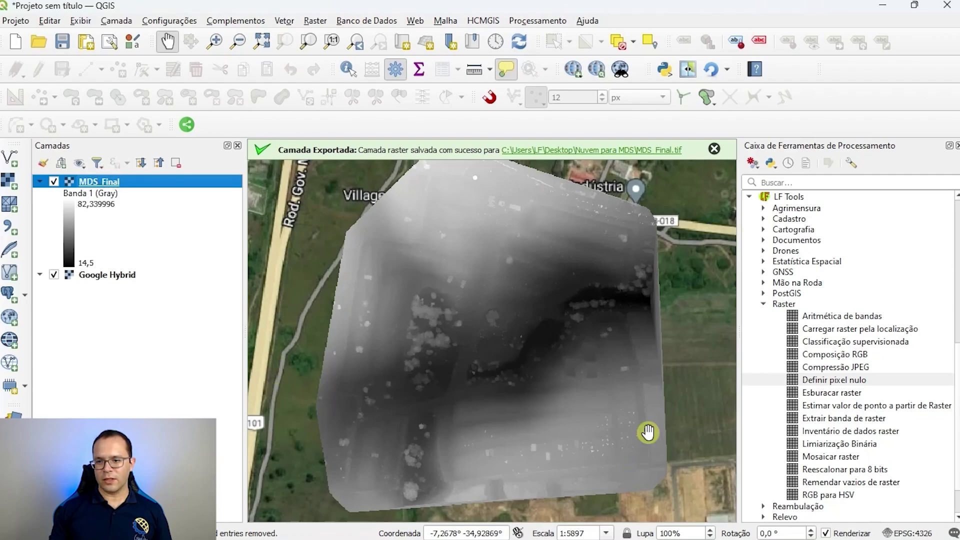
scroll(473, 320, up, 2)
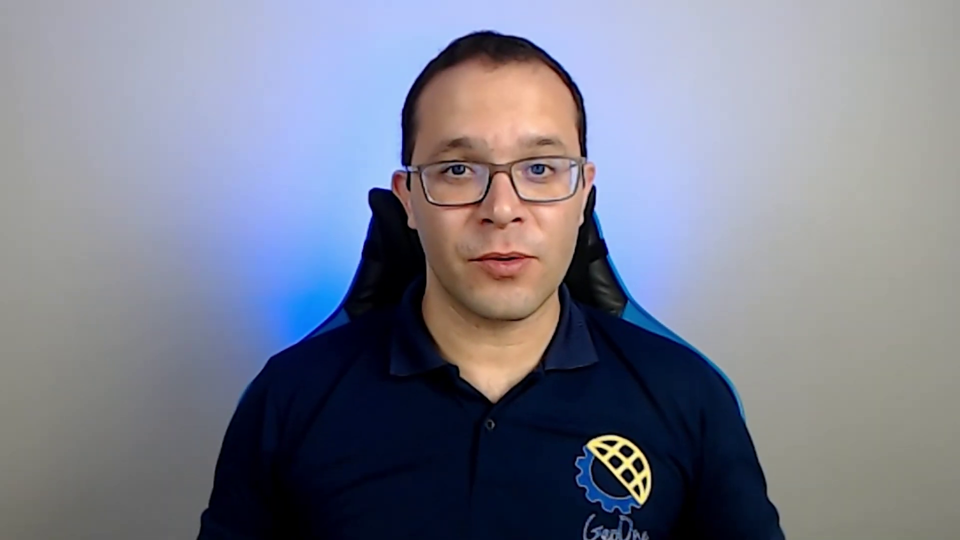